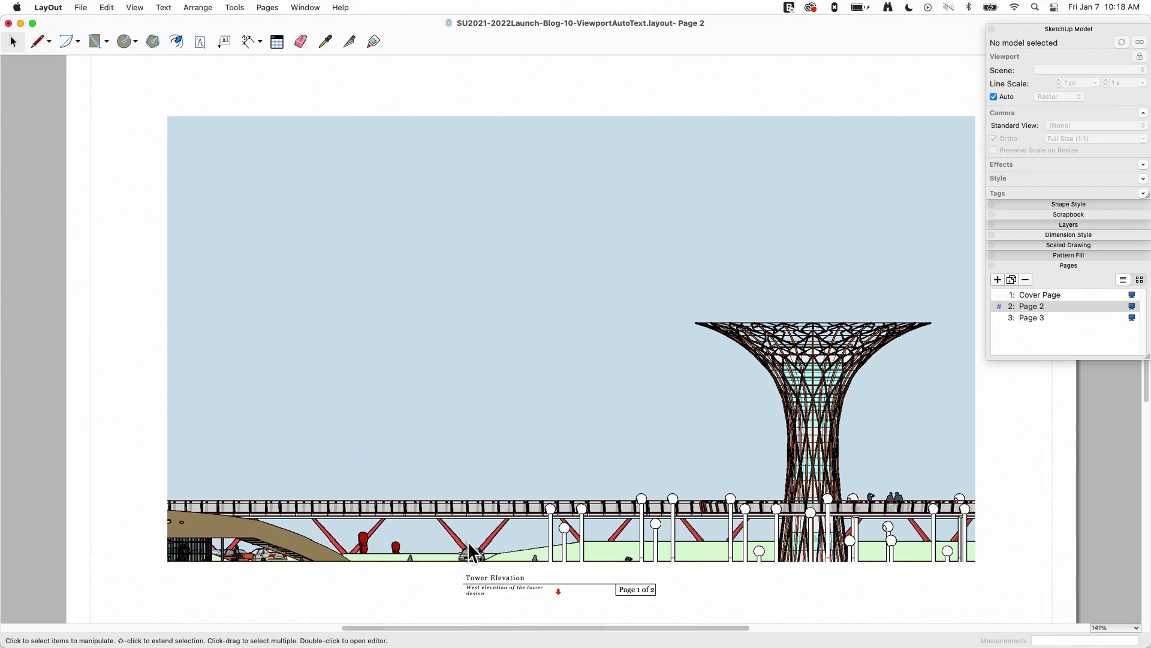
# - Zoom in on the title block group, then zoom back out to fit the tower viewport
pyautogui.rightClick(484, 583)
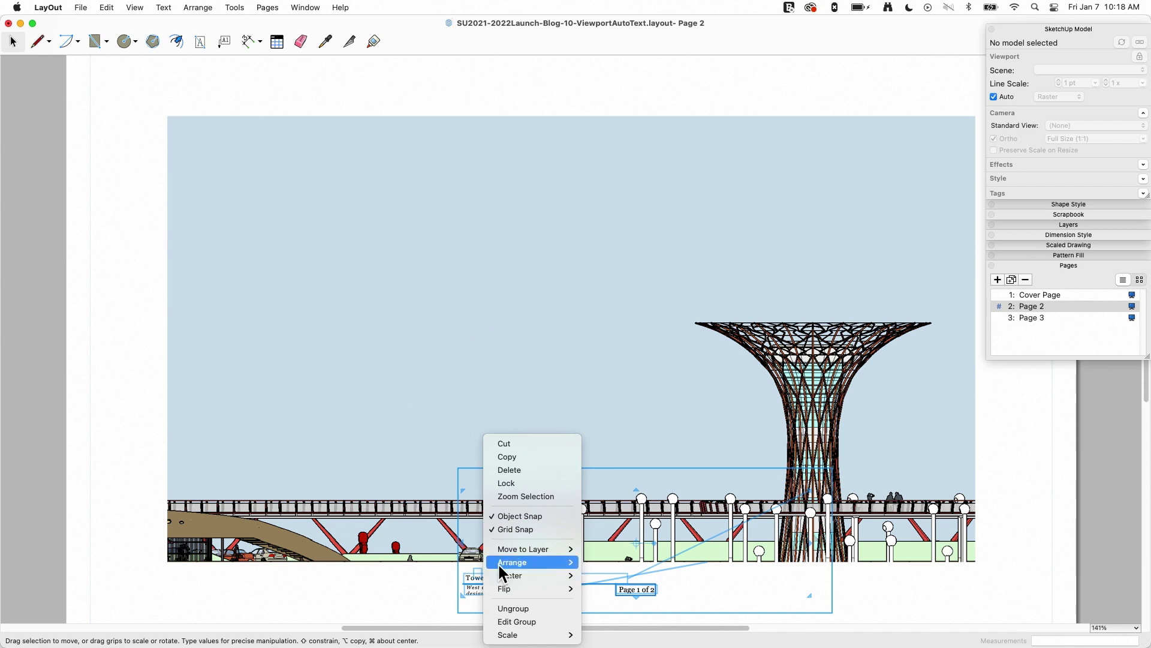
pyautogui.click(530, 496)
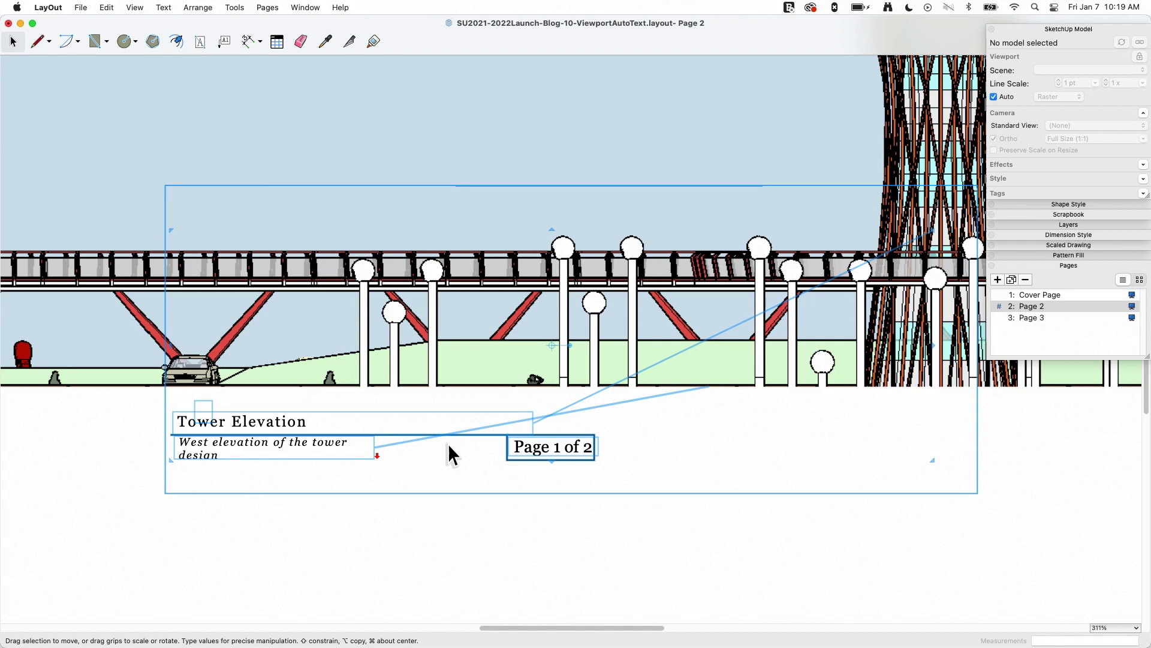
pyautogui.rightClick(90, 265)
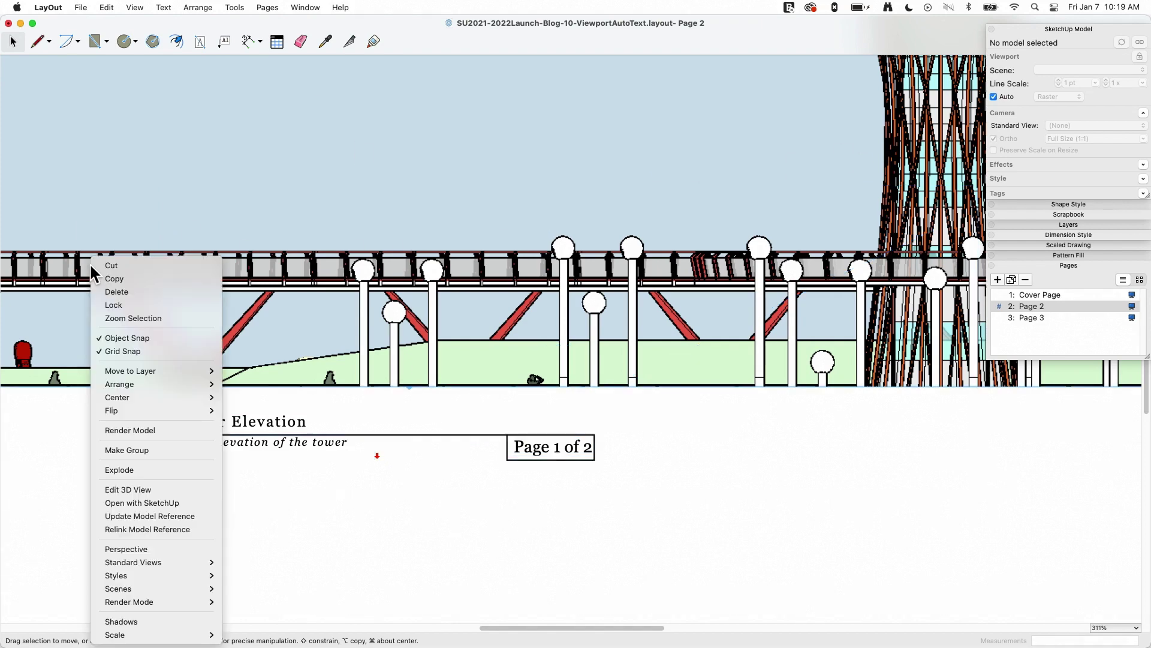
pyautogui.click(133, 317)
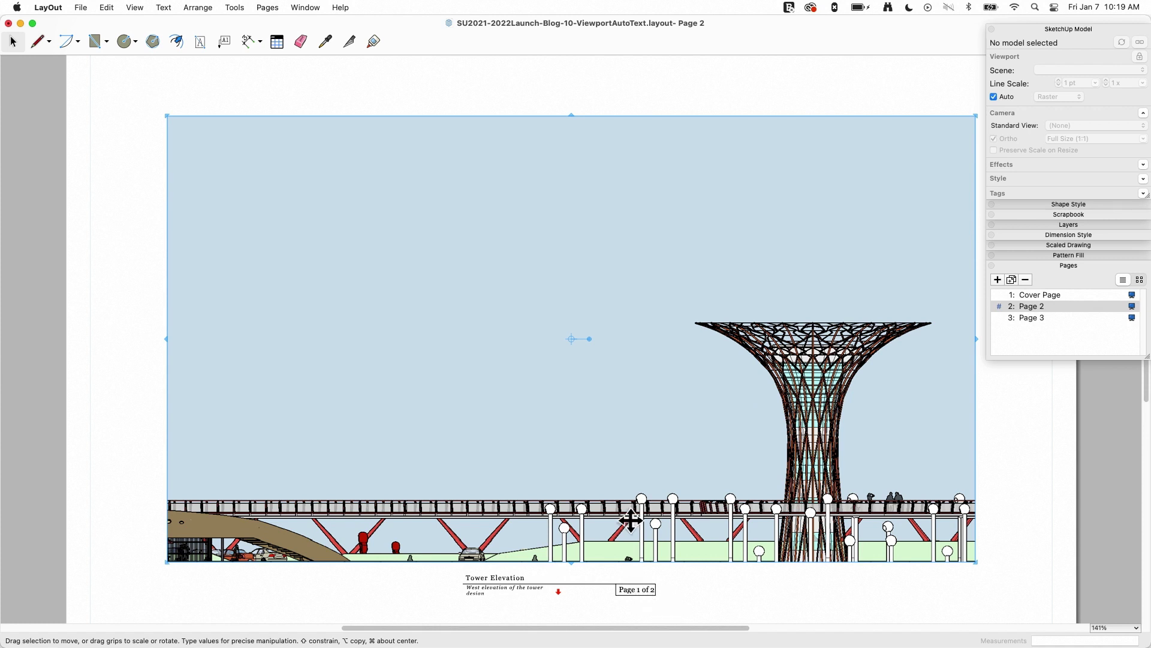
# - Zoom in on the 'Page 1 of 2' text inside the caption group, then fit the viewport again
pyautogui.click(631, 590)
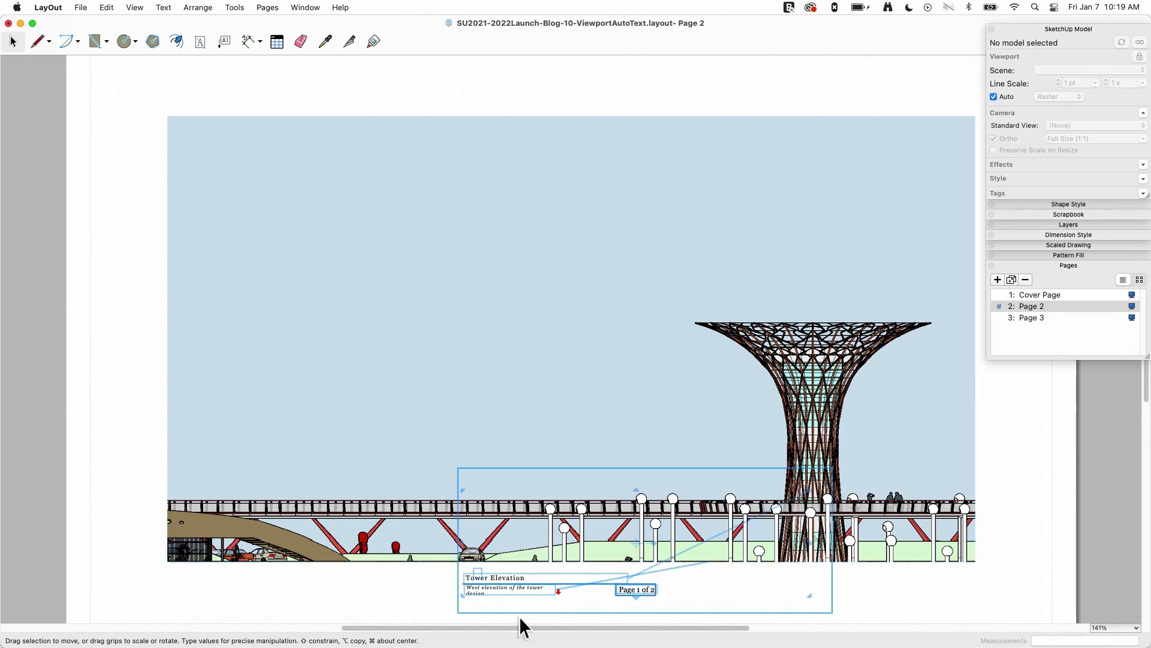
pyautogui.doubleClick(639, 592)
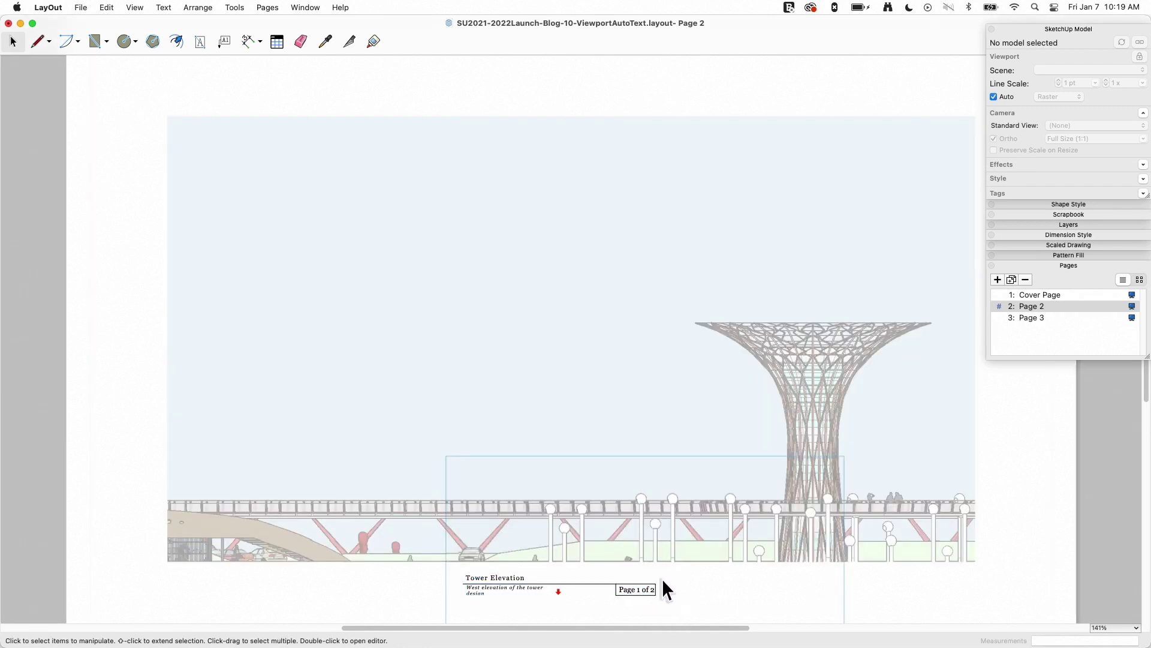
pyautogui.rightClick(636, 588)
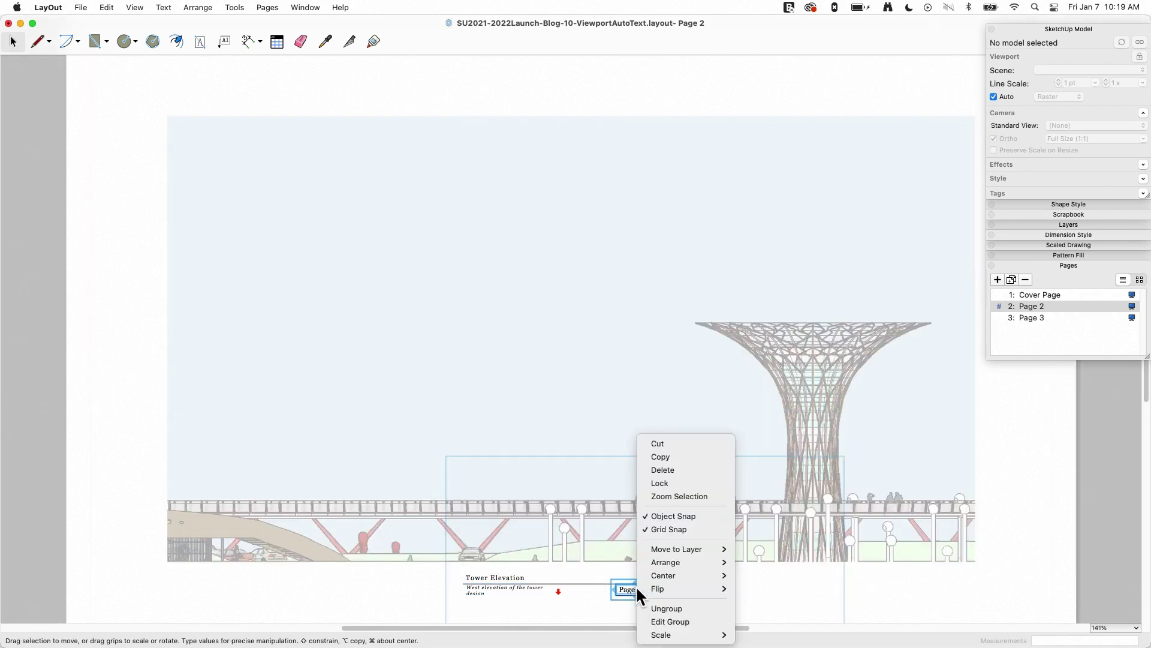
pyautogui.click(674, 496)
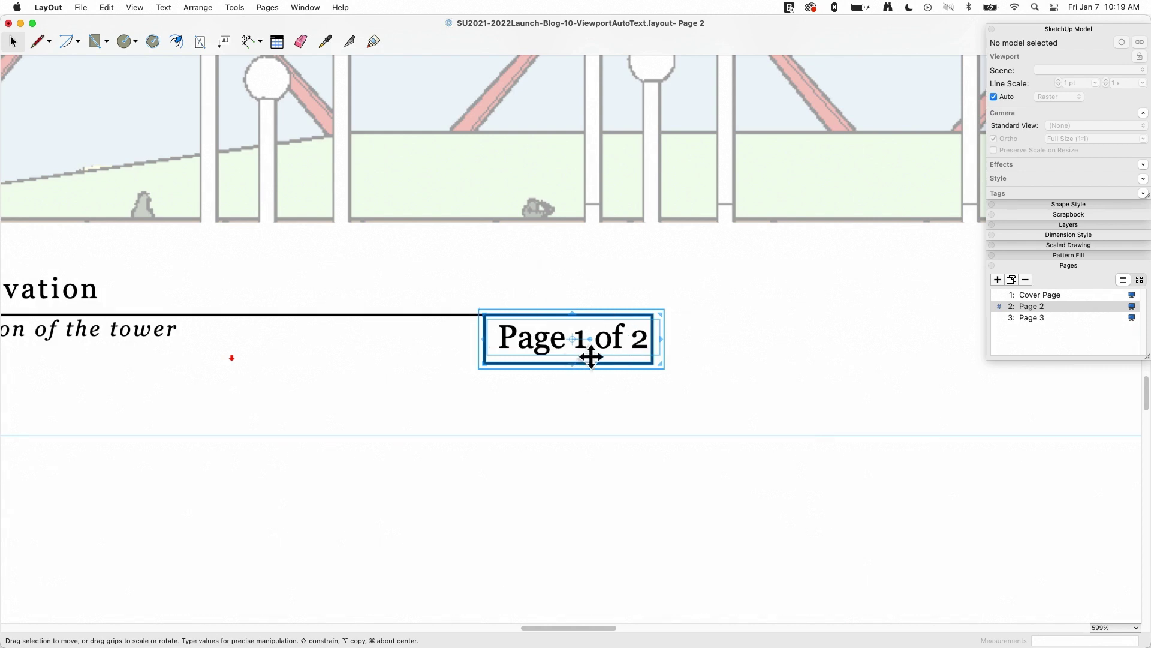
pyautogui.click(559, 519)
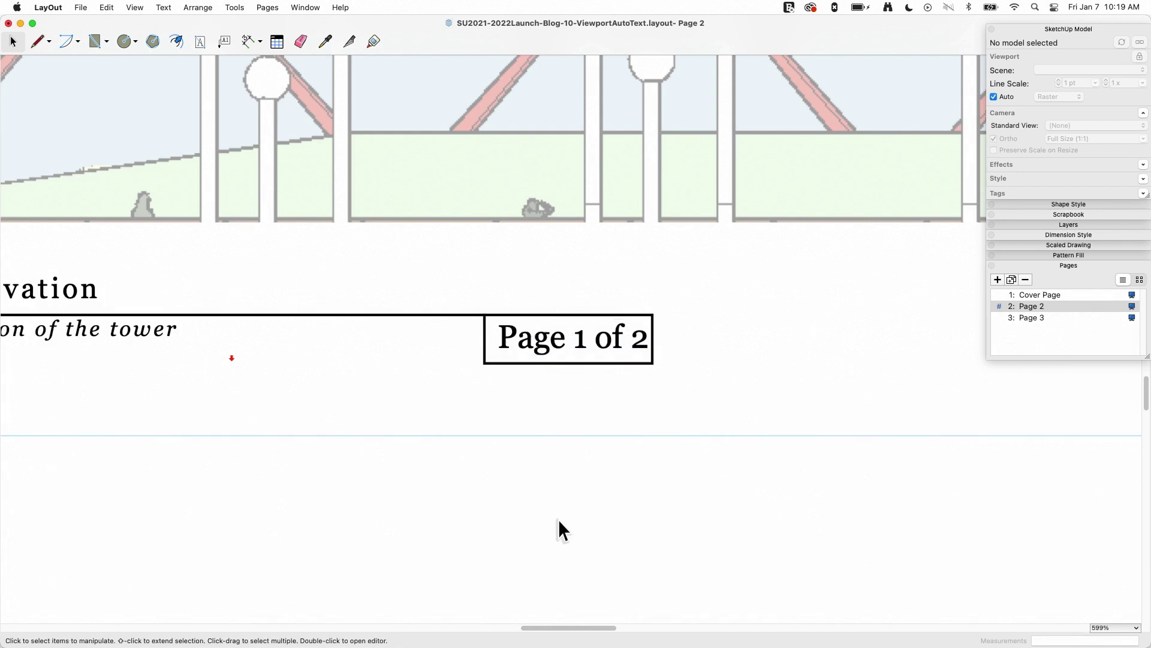
pyautogui.rightClick(471, 174)
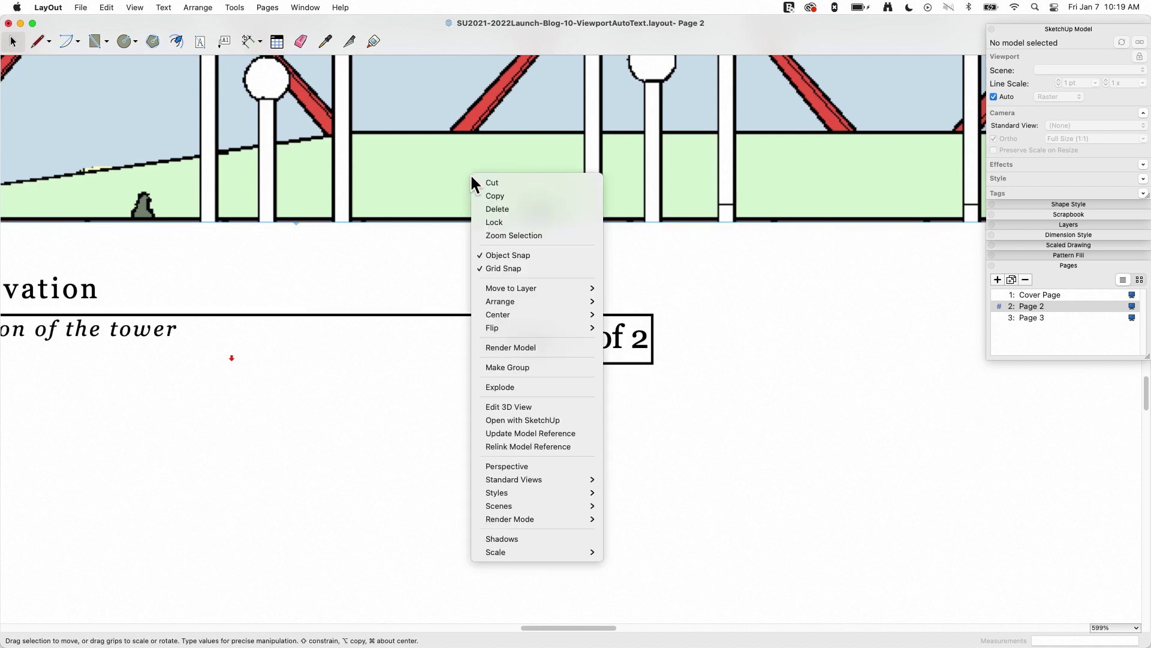
pyautogui.click(498, 233)
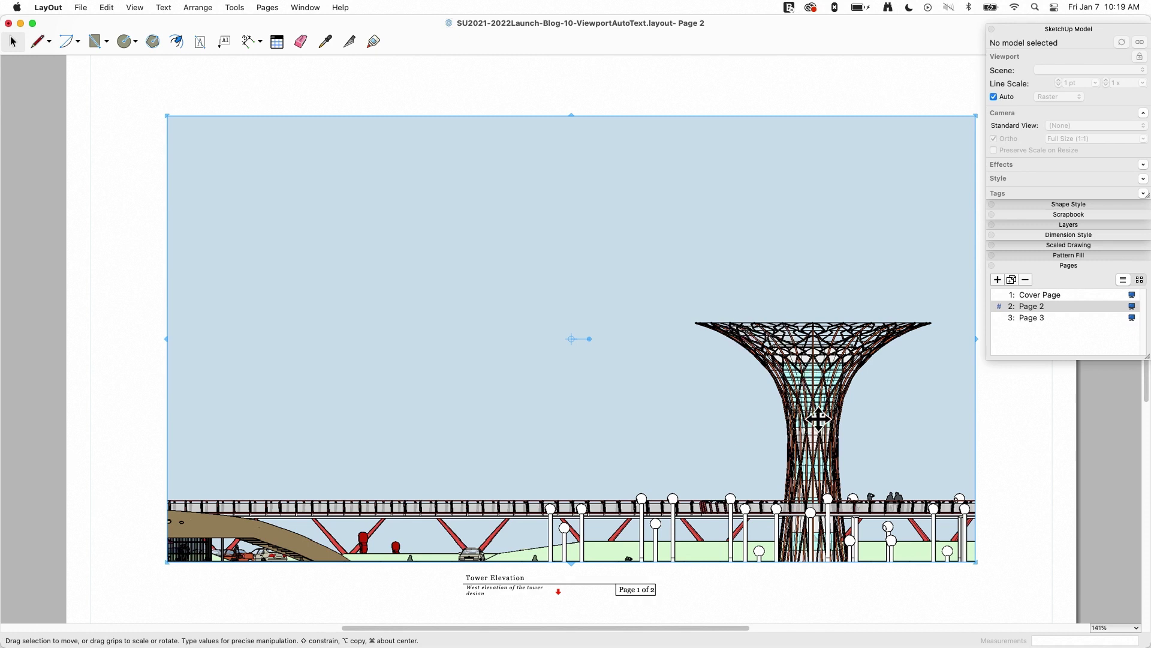
# - Zoom to fit the selected tower viewport
pyautogui.rightClick(807, 371)
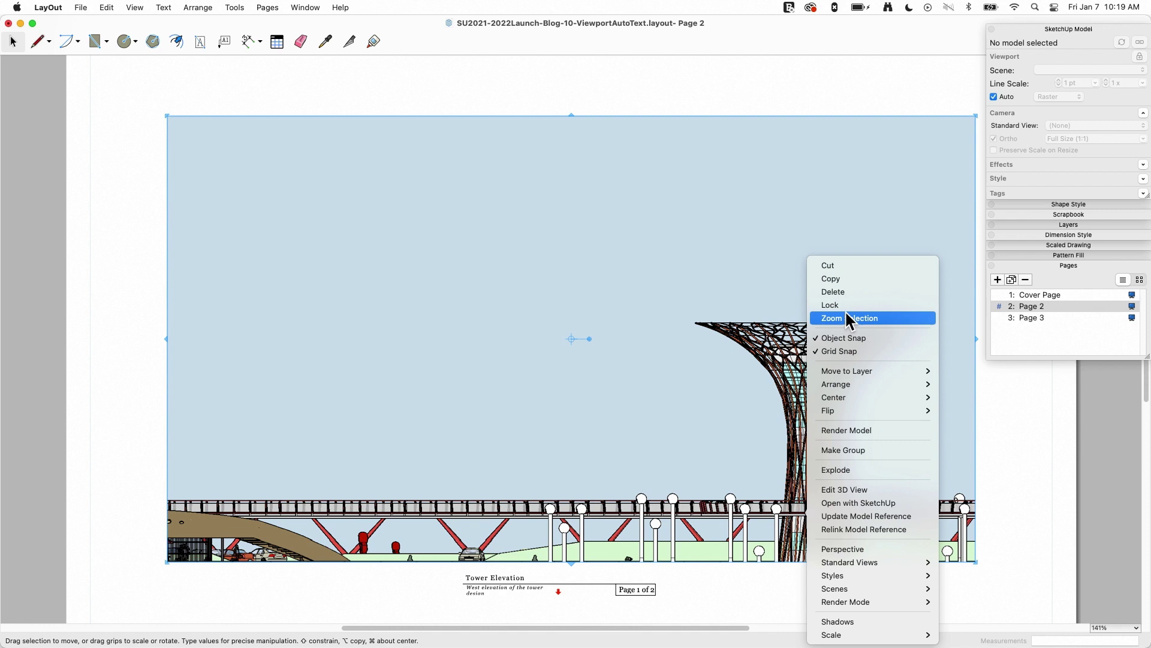
pyautogui.click(371, 186)
pyautogui.rightClick(372, 189)
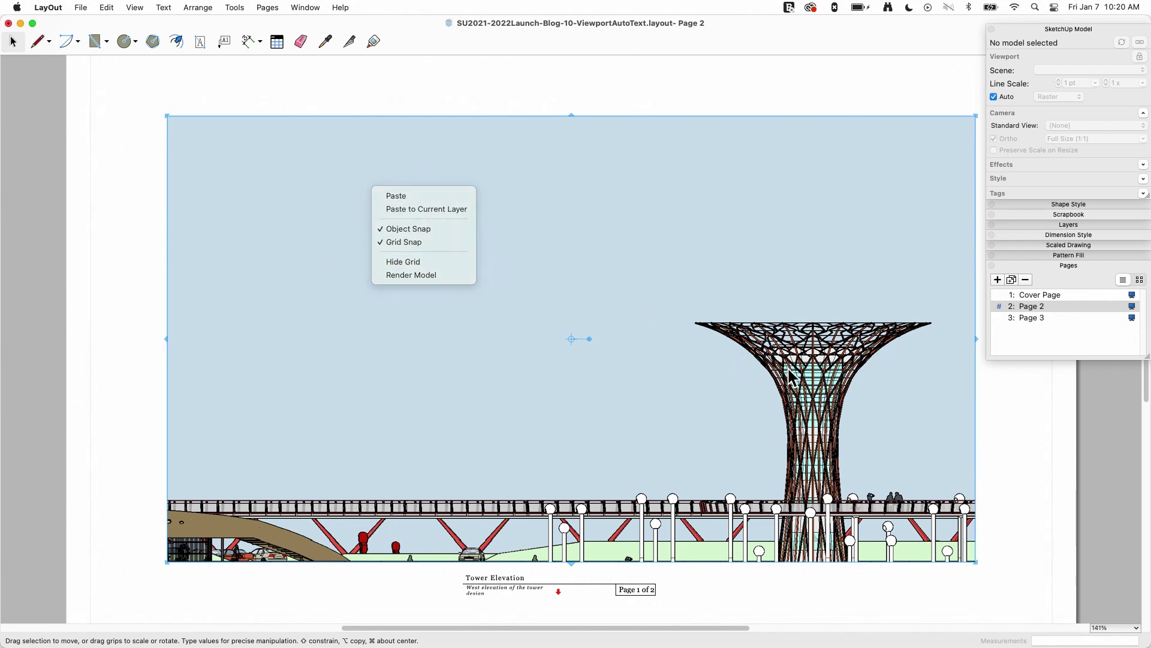
pyautogui.rightClick(774, 357)
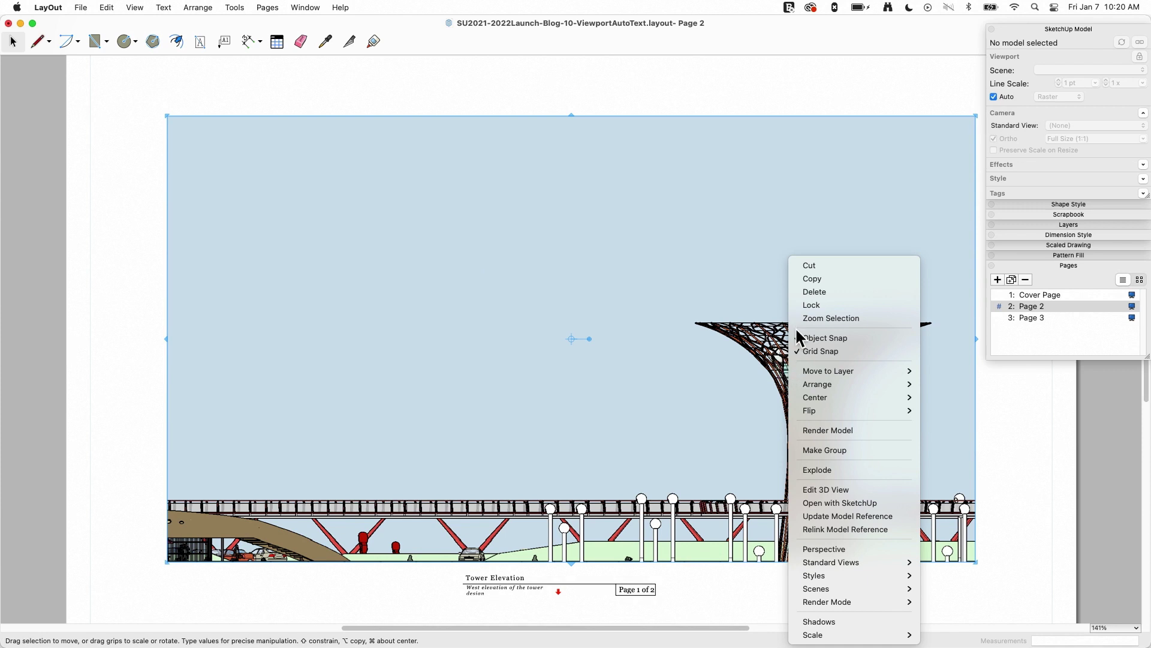
pyautogui.rightClick(662, 511)
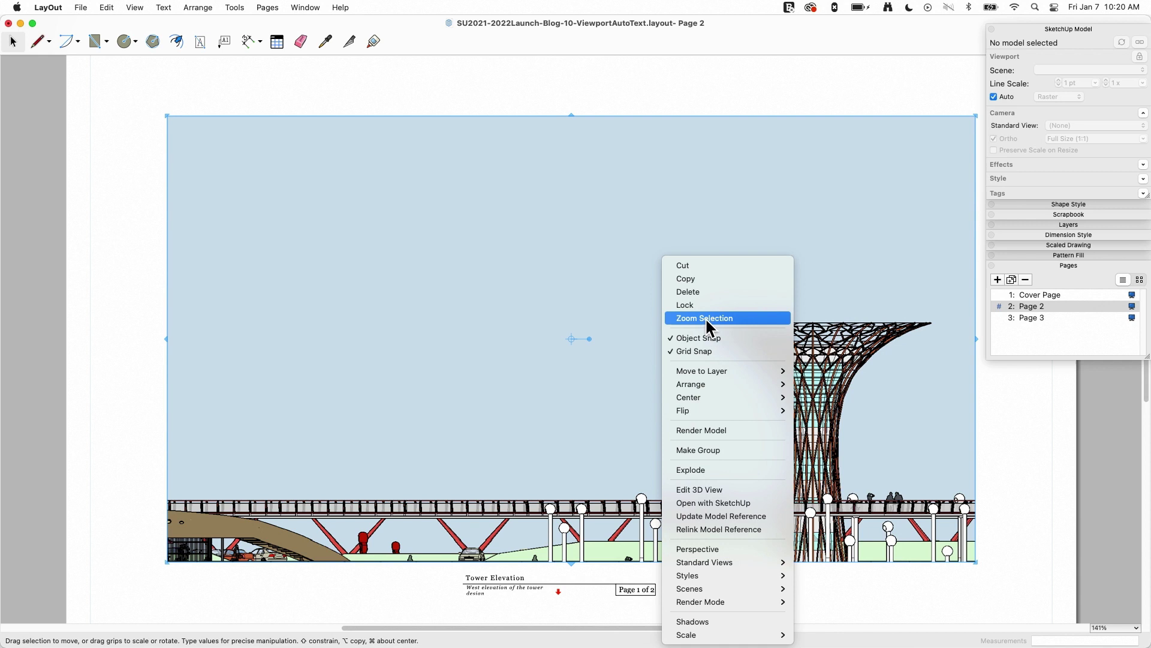
pyautogui.click(705, 318)
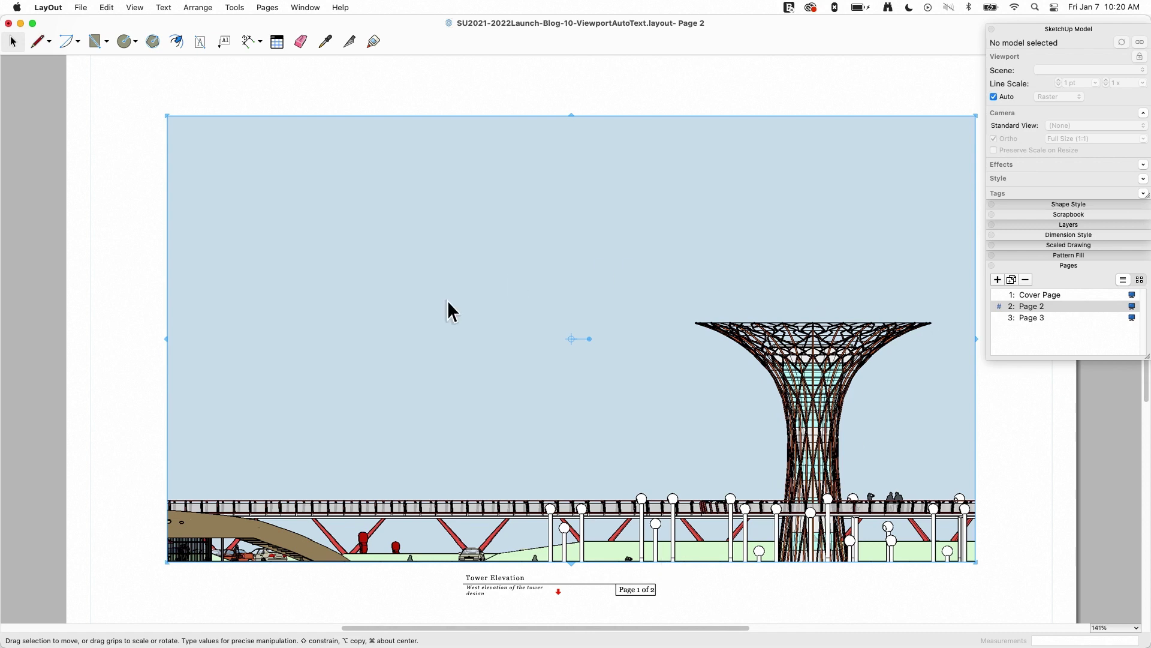
# - Re-examine the caption's page-count text up close, exit the group and return to the full viewport
pyautogui.rightClick(482, 581)
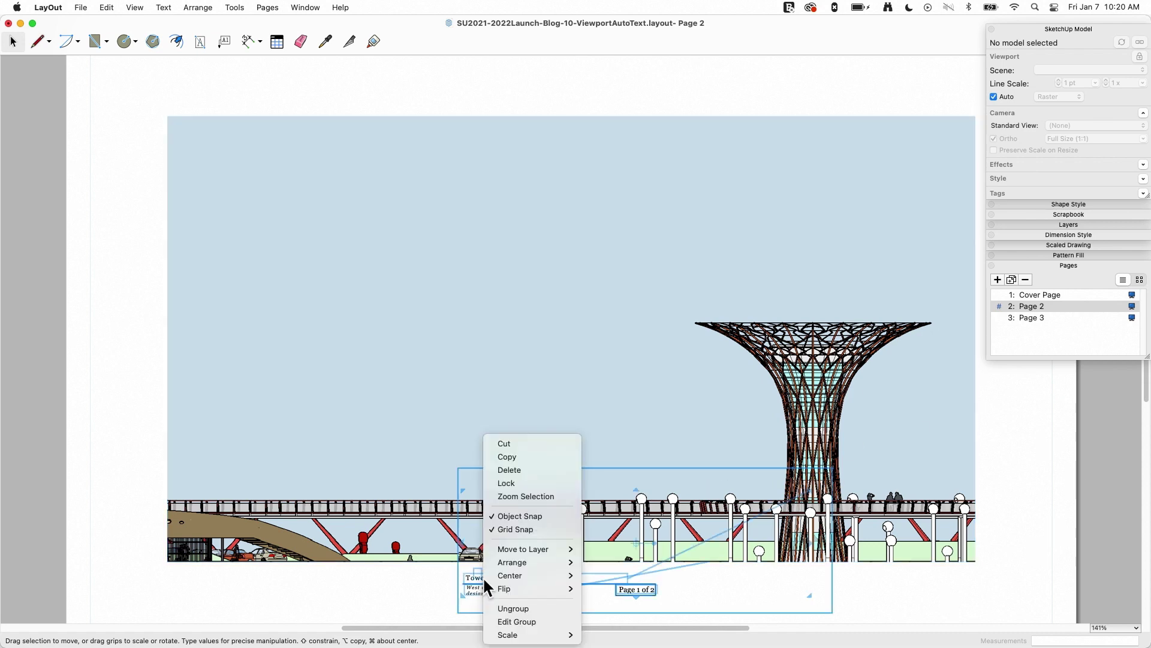
pyautogui.click(523, 497)
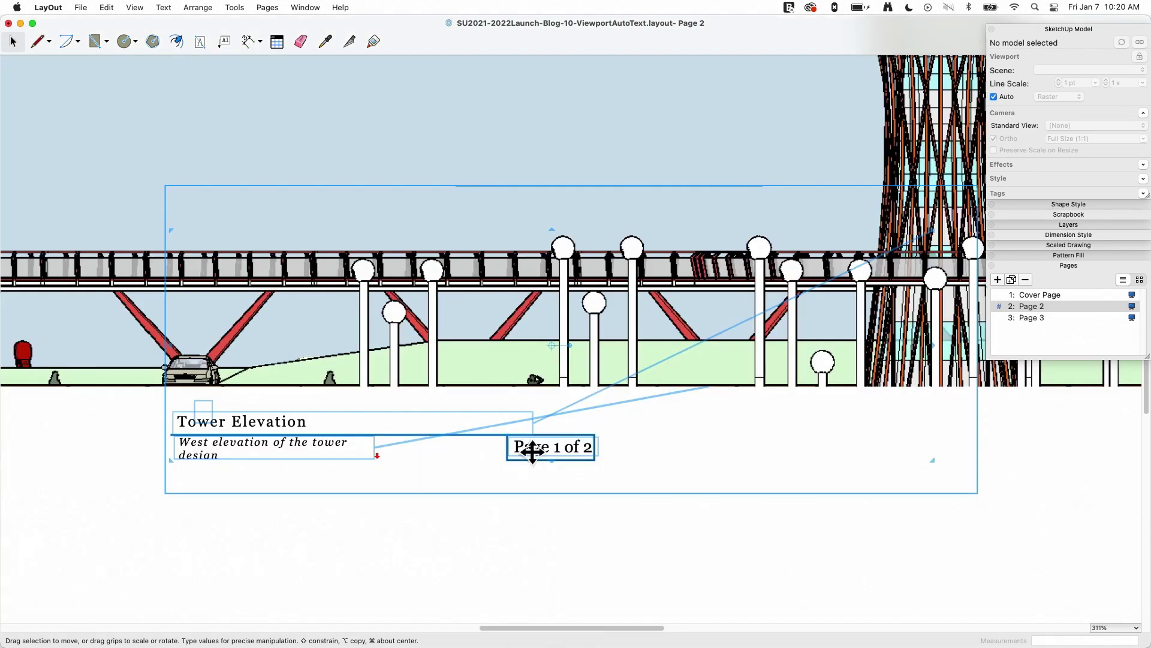
pyautogui.doubleClick(533, 451)
pyautogui.rightClick(523, 444)
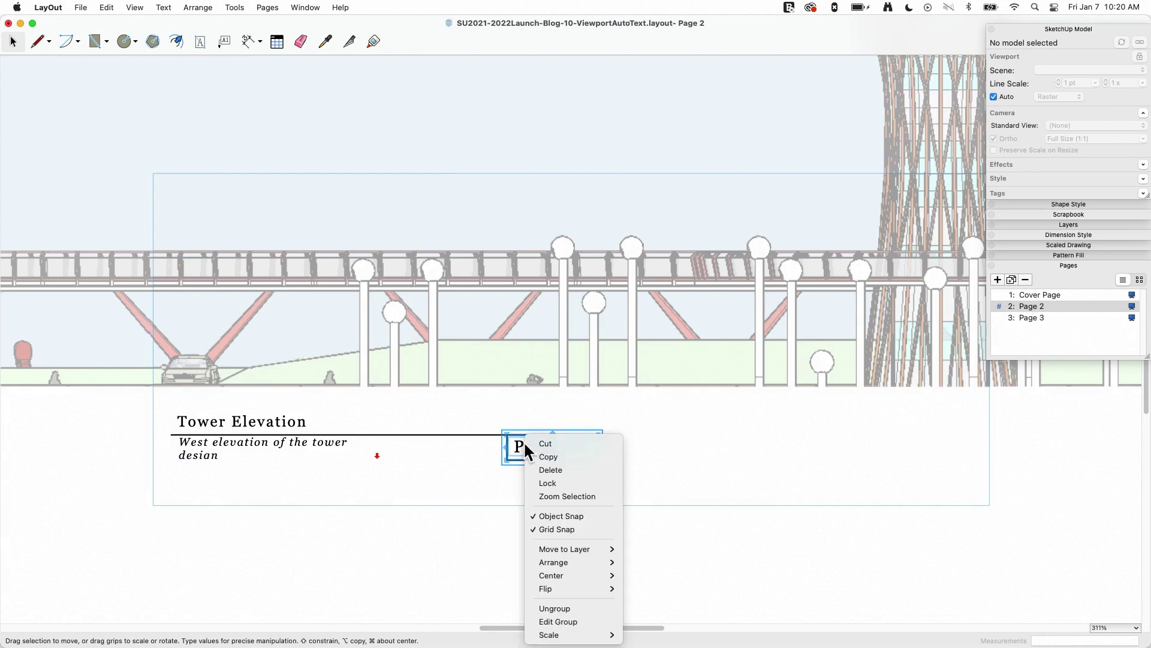
pyautogui.click(555, 493)
pyautogui.click(589, 526)
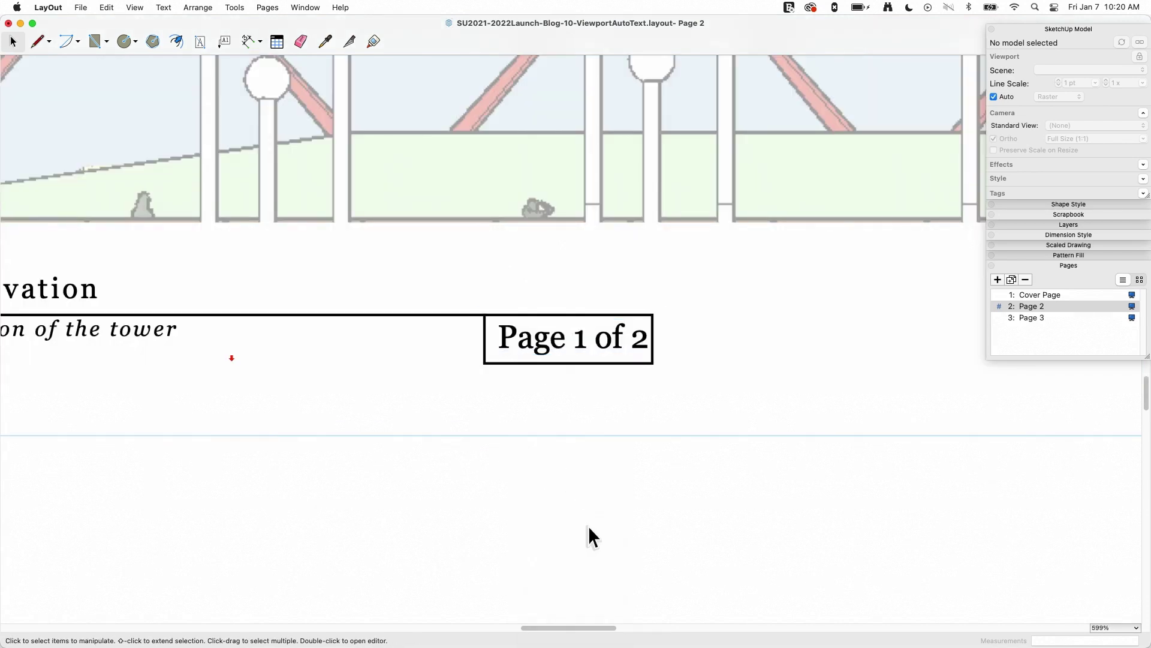
pyautogui.click(588, 527)
pyautogui.rightClick(454, 154)
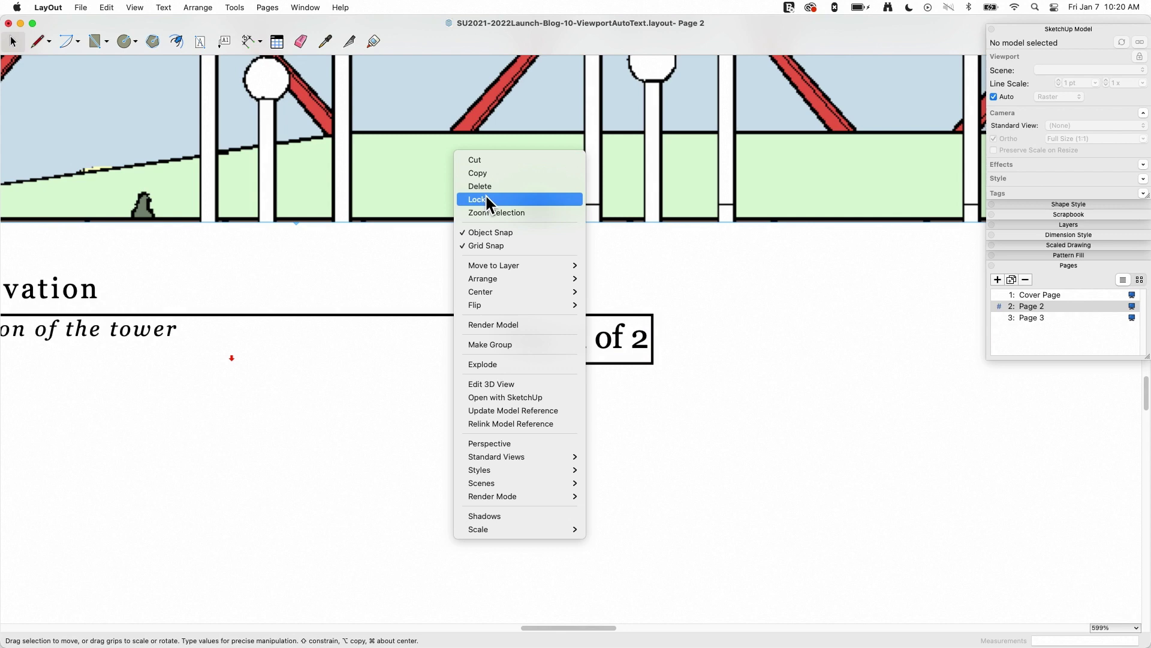
pyautogui.click(484, 213)
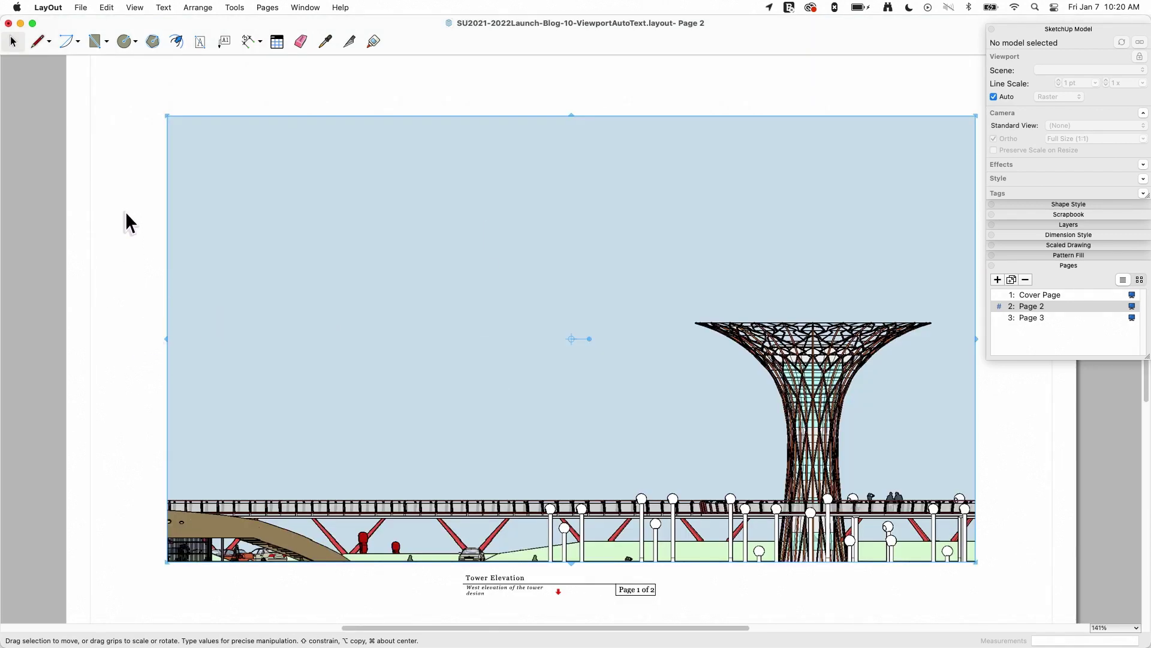
# - Open Find and Replace from the Text menu and close it without changes
pyautogui.click(164, 8)
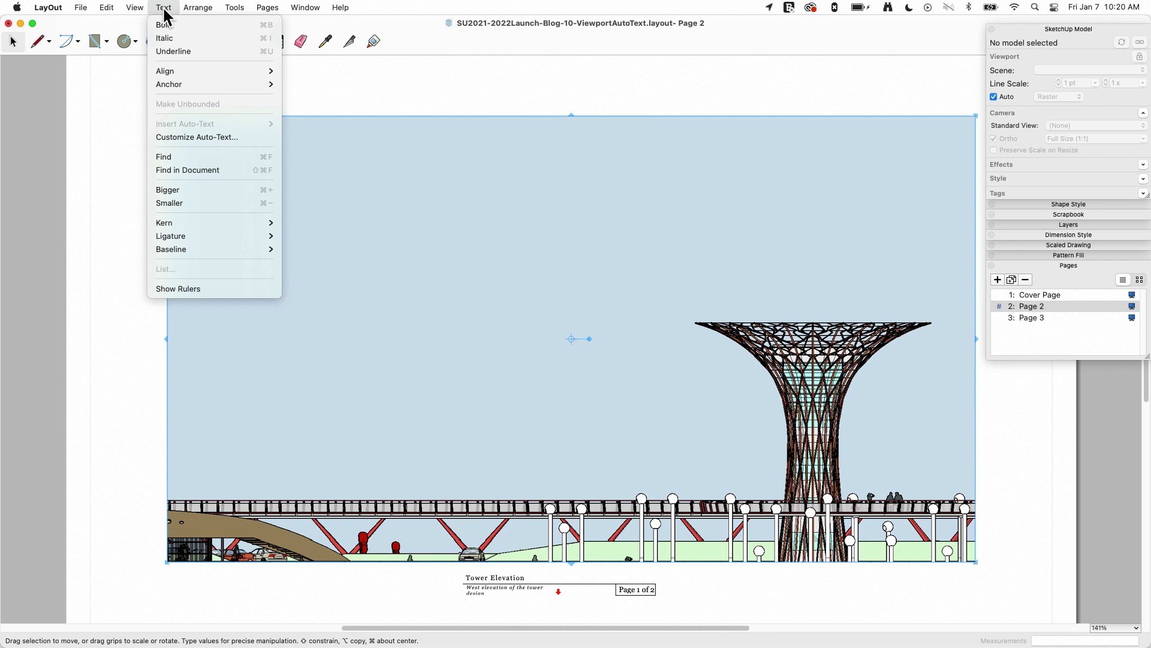
pyautogui.click(171, 157)
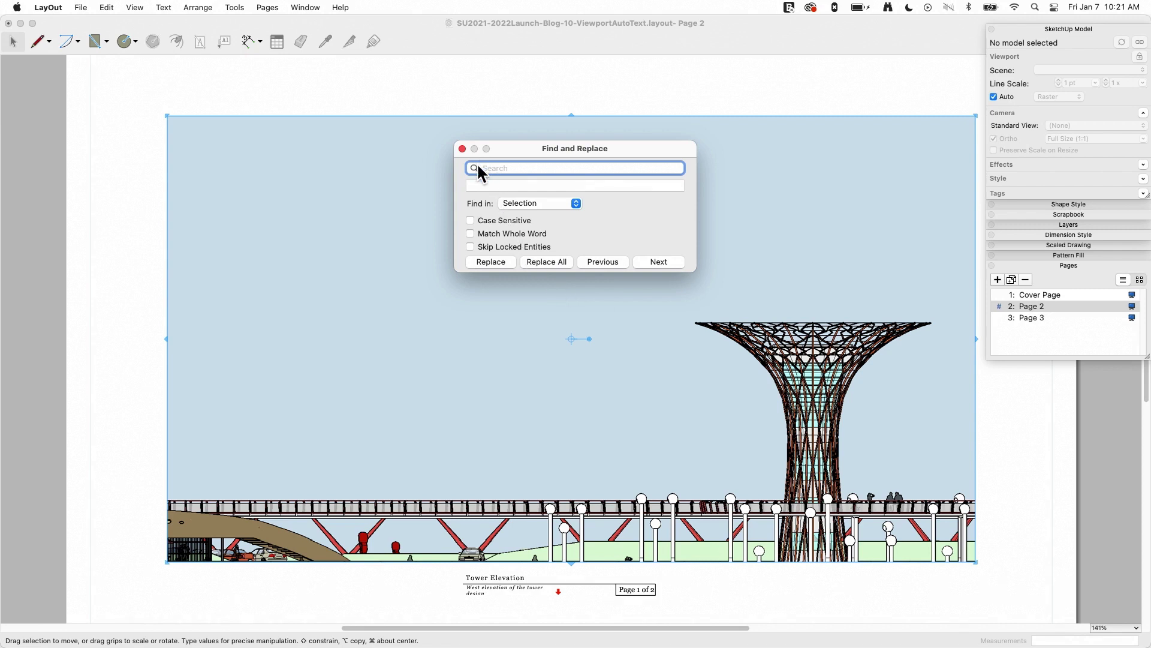
pyautogui.click(478, 185)
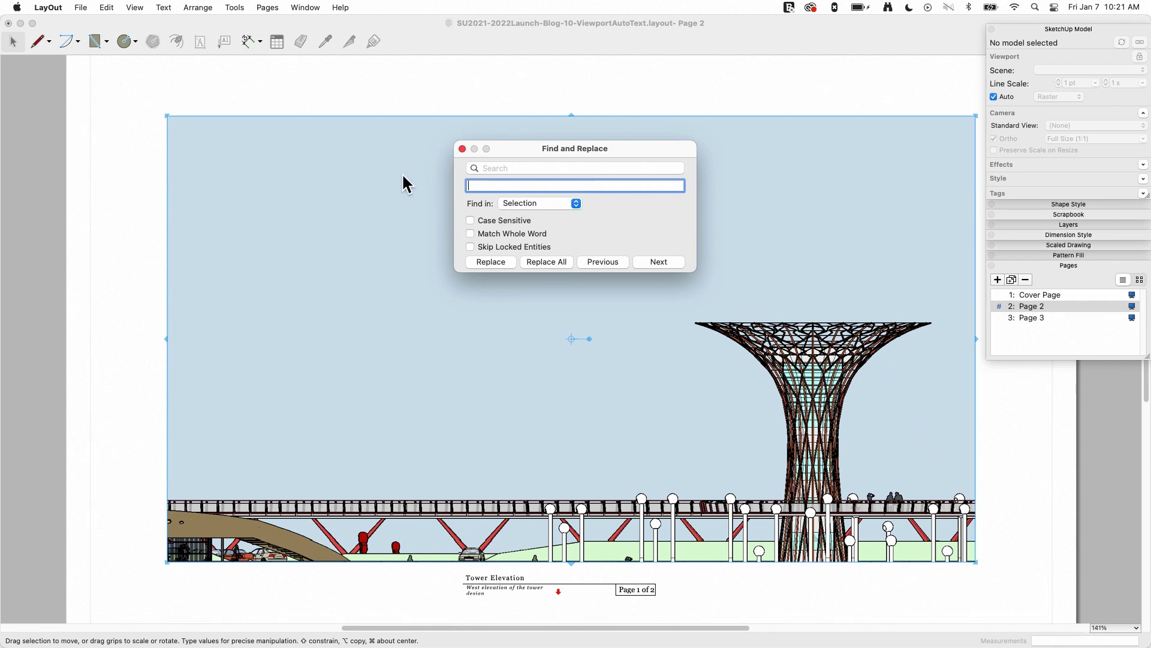
pyautogui.click(462, 148)
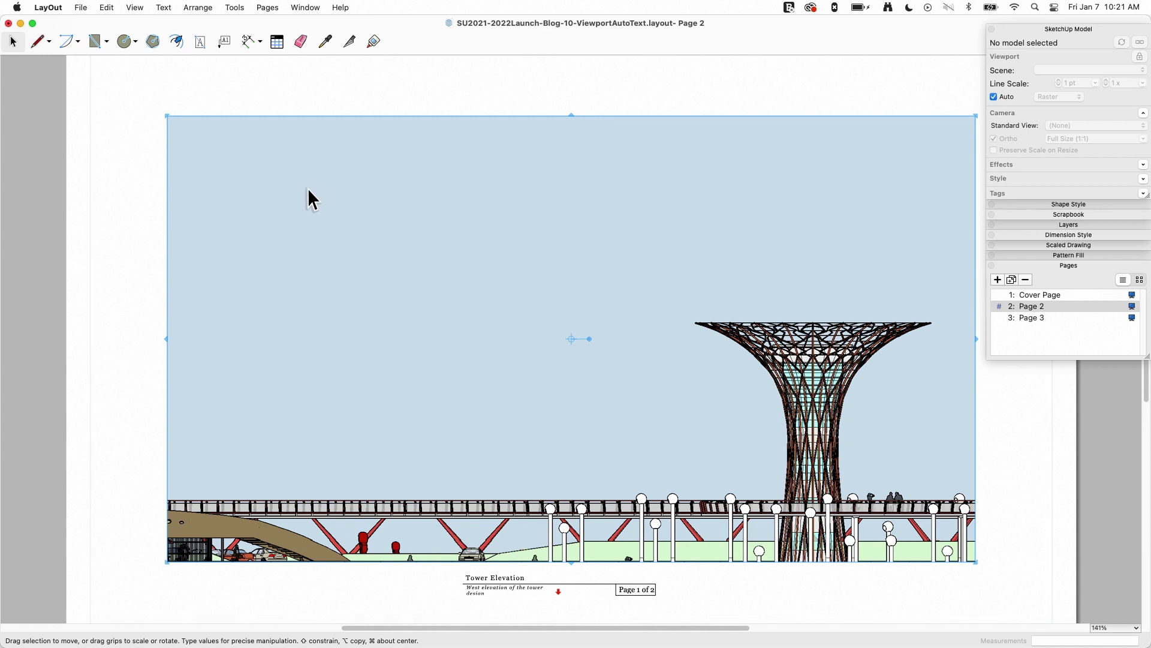
# - Zoom in on the title block and select the tower viewport to show its Tower Elevation scene
pyautogui.rightClick(501, 578)
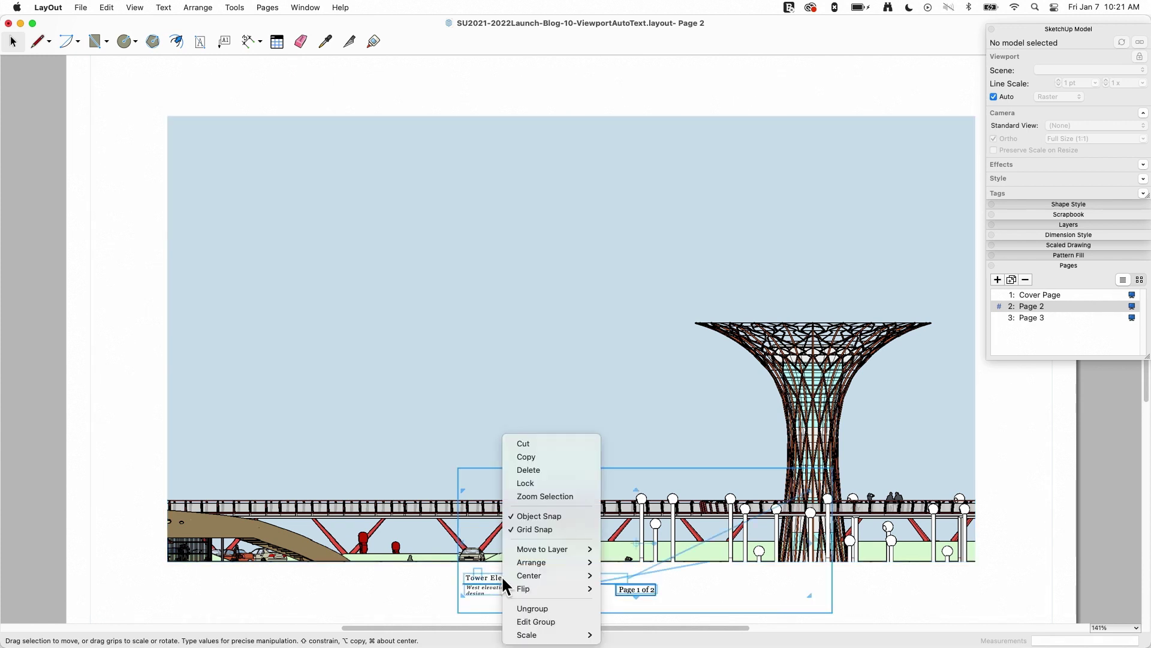
pyautogui.click(539, 497)
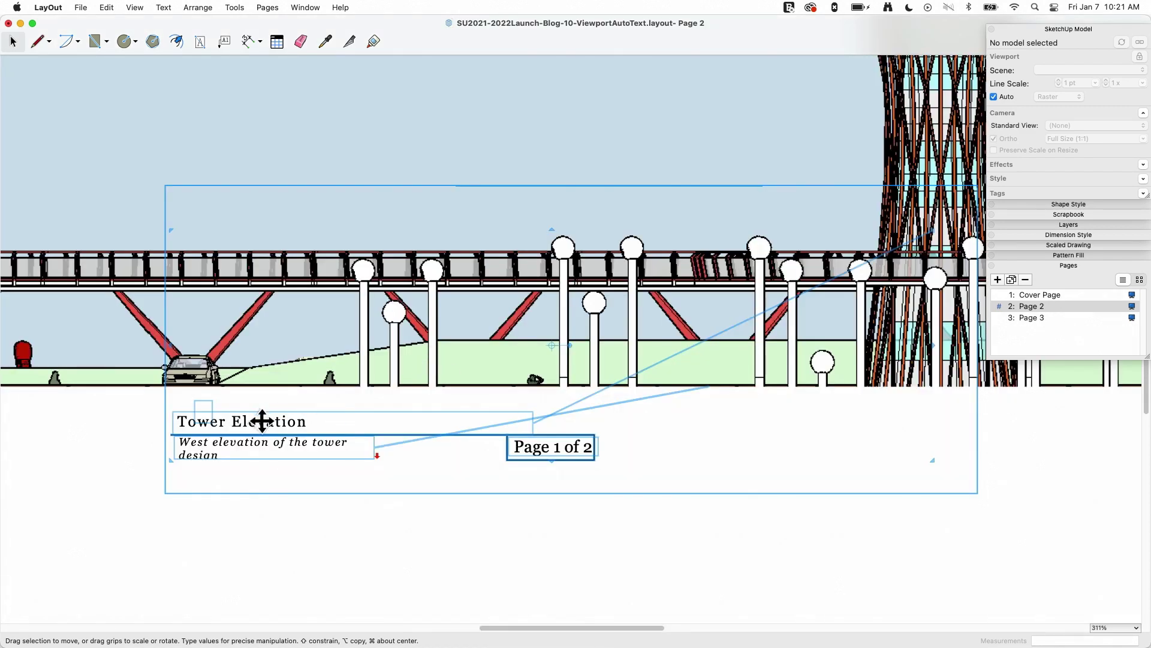
pyautogui.click(63, 457)
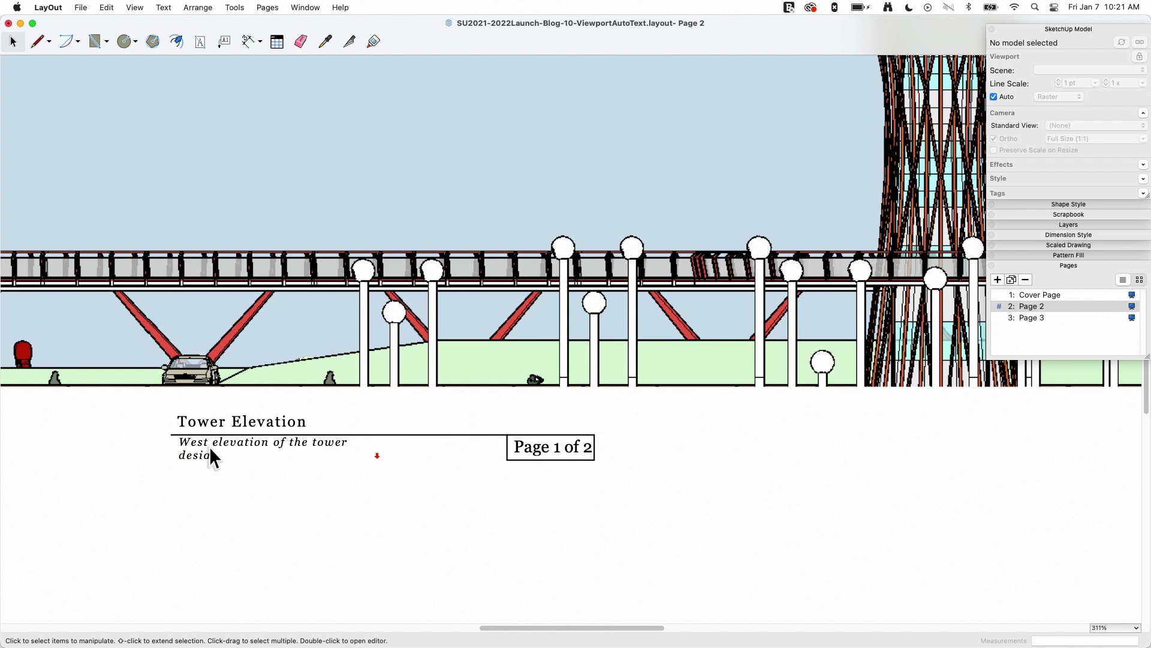
pyautogui.click(258, 424)
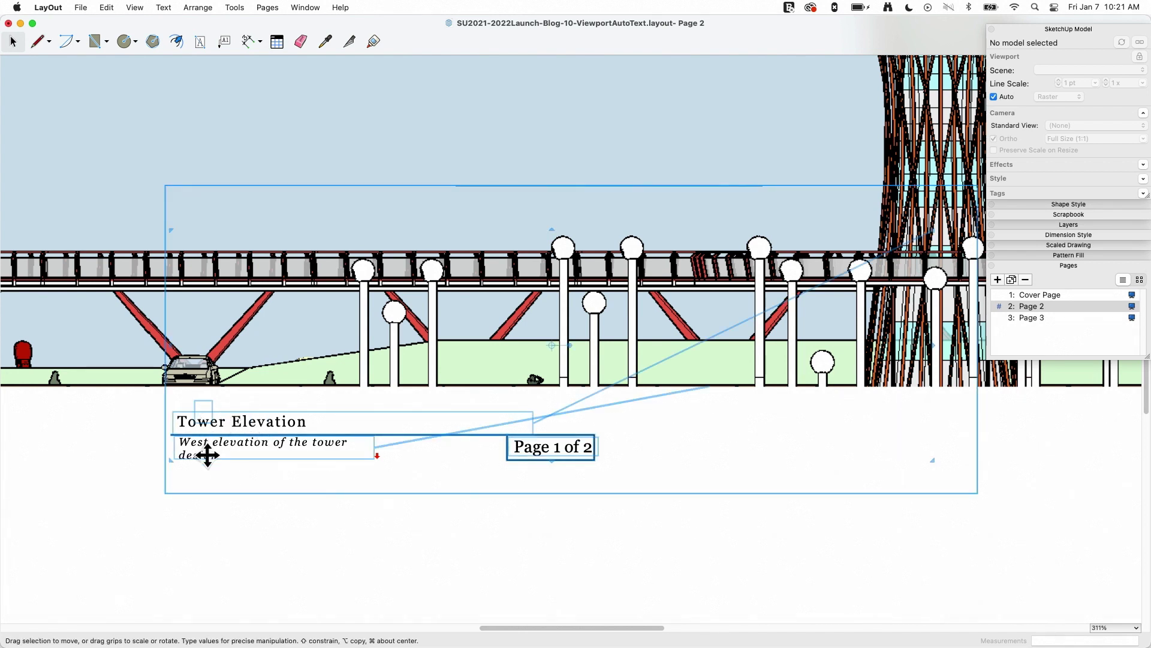
pyautogui.click(77, 363)
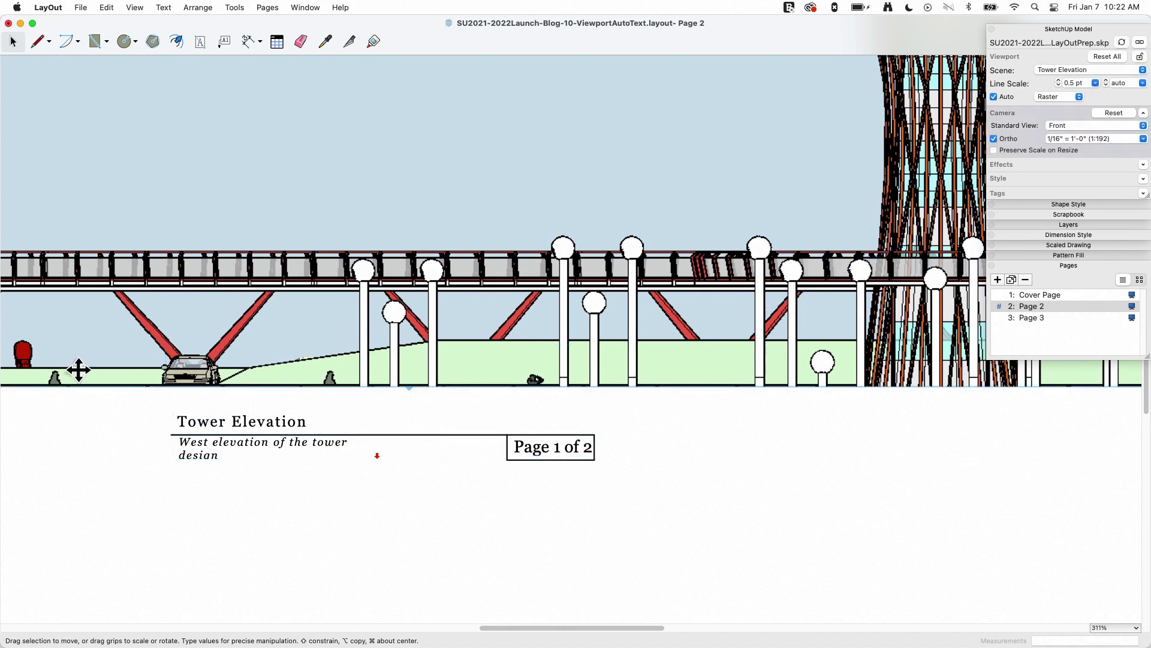
pyautogui.keyDown('shift'); pyautogui.click(78, 370); pyautogui.keyUp('shift')
pyautogui.click(78, 372)
pyautogui.click(205, 427)
pyautogui.doubleClick(251, 422)
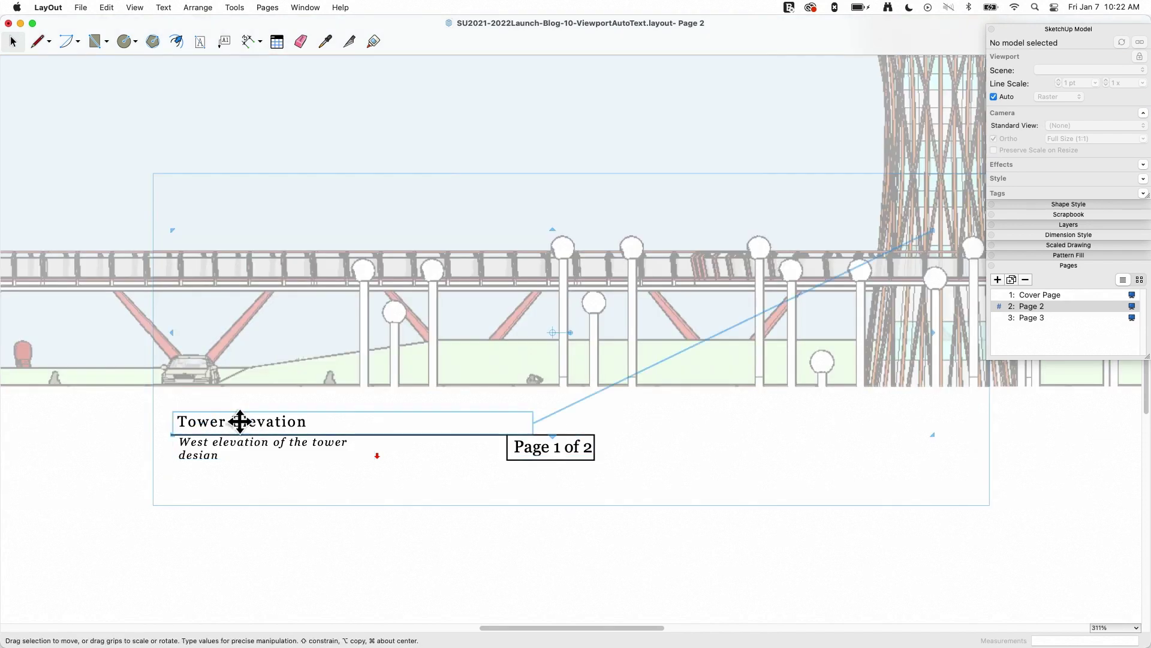
pyautogui.doubleClick(240, 421)
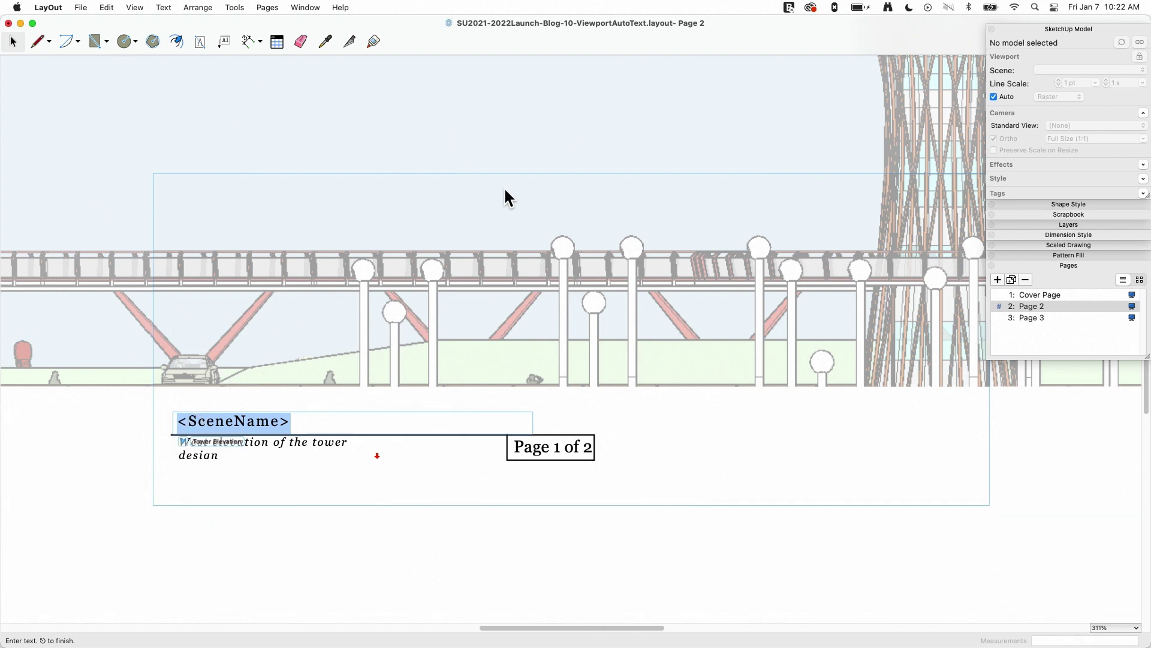
pyautogui.click(208, 456)
pyautogui.doubleClick(208, 454)
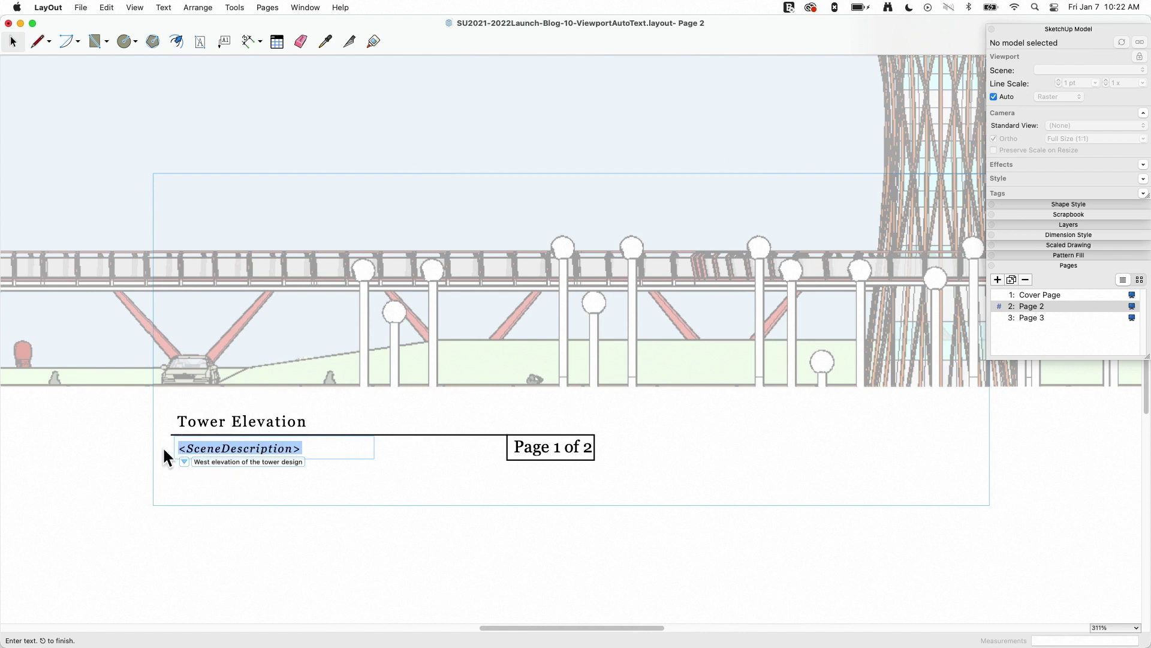
pyautogui.click(95, 469)
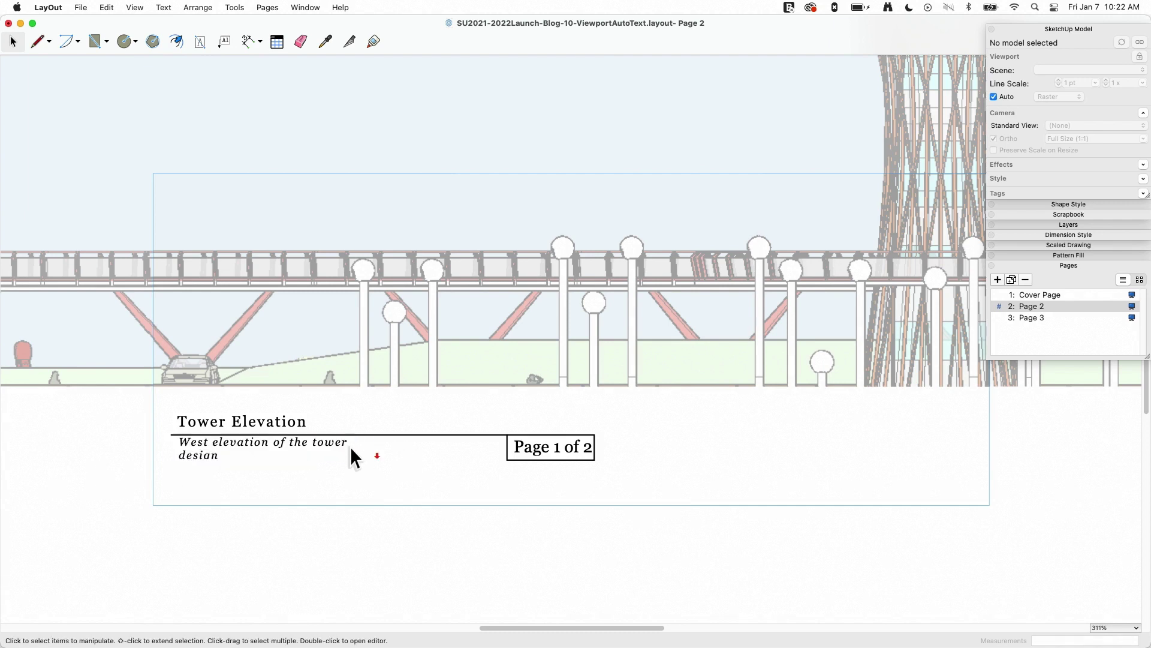
pyautogui.click(143, 583)
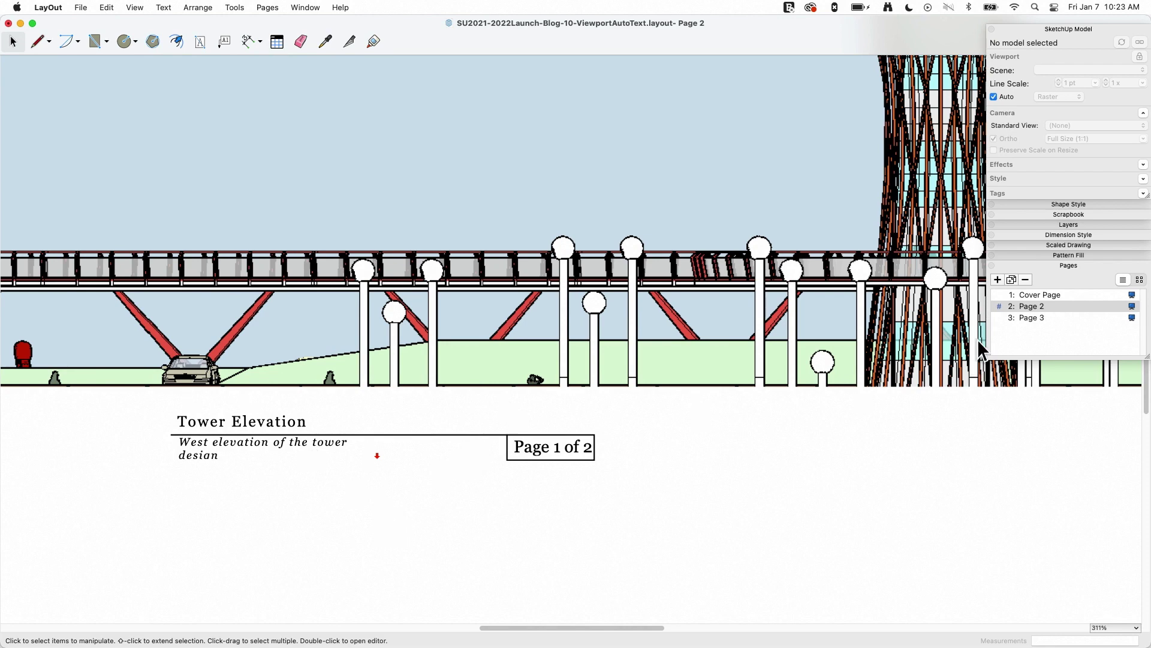
pyautogui.click(1030, 317)
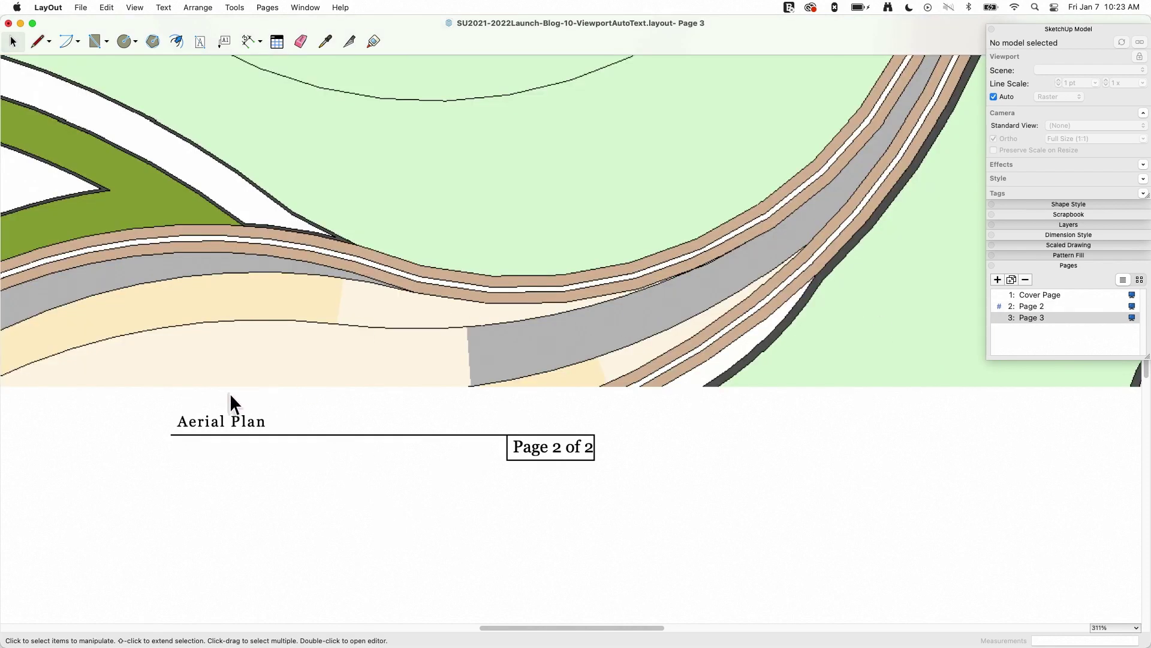
pyautogui.click(206, 418)
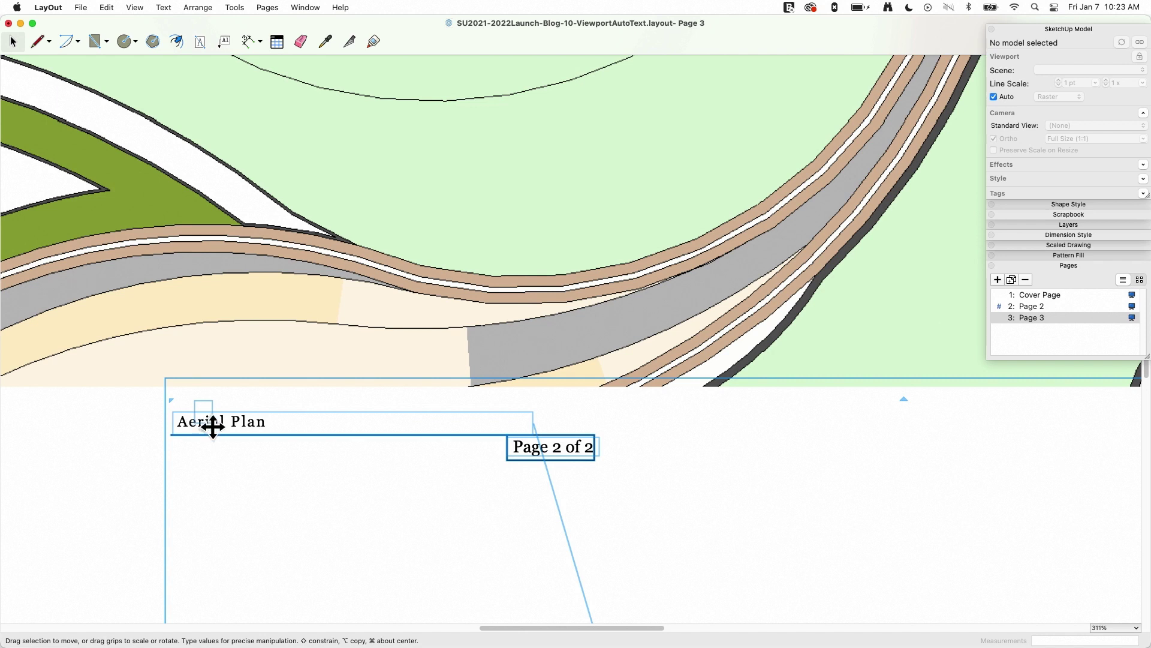
pyautogui.click(131, 440)
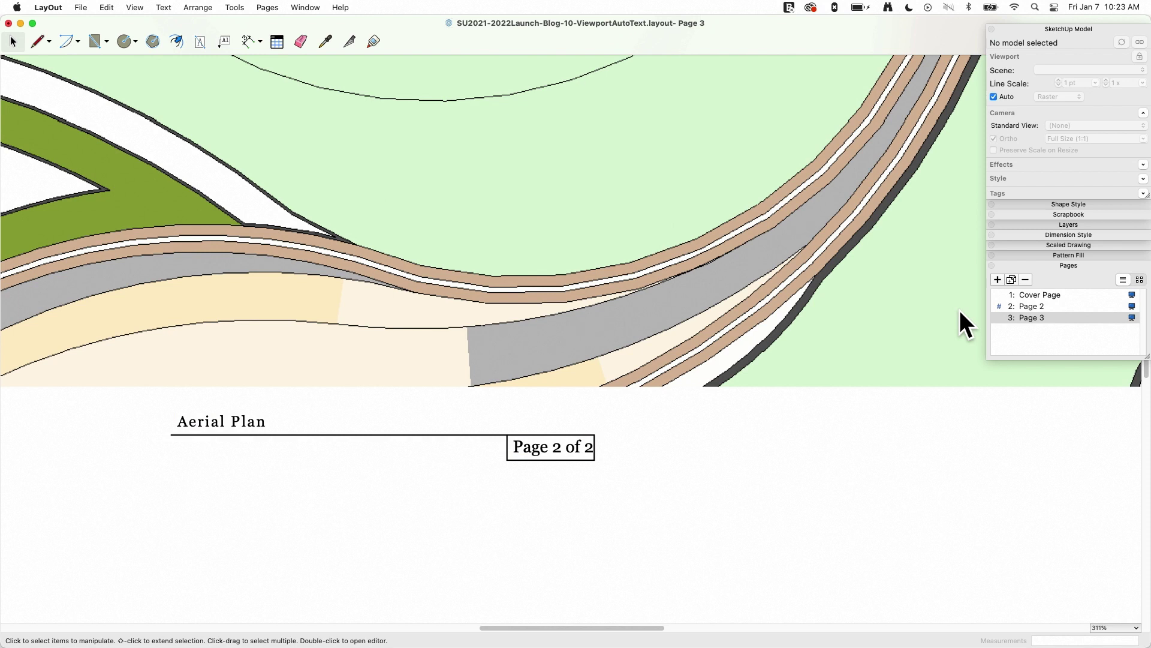
pyautogui.click(1041, 304)
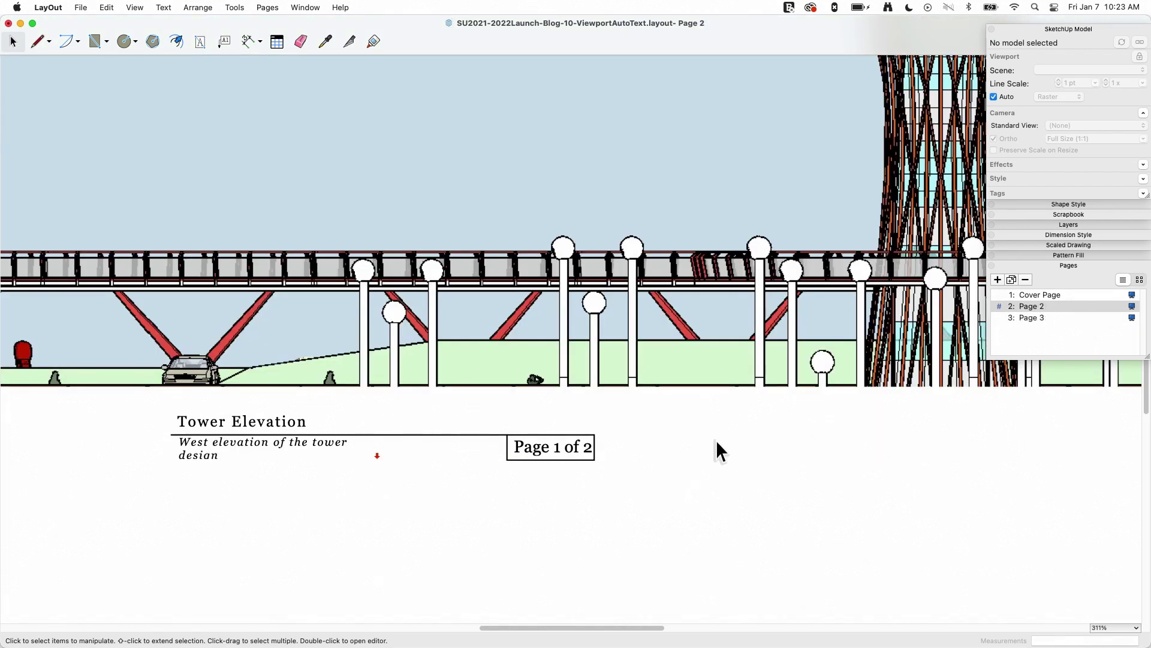
pyautogui.click(1024, 318)
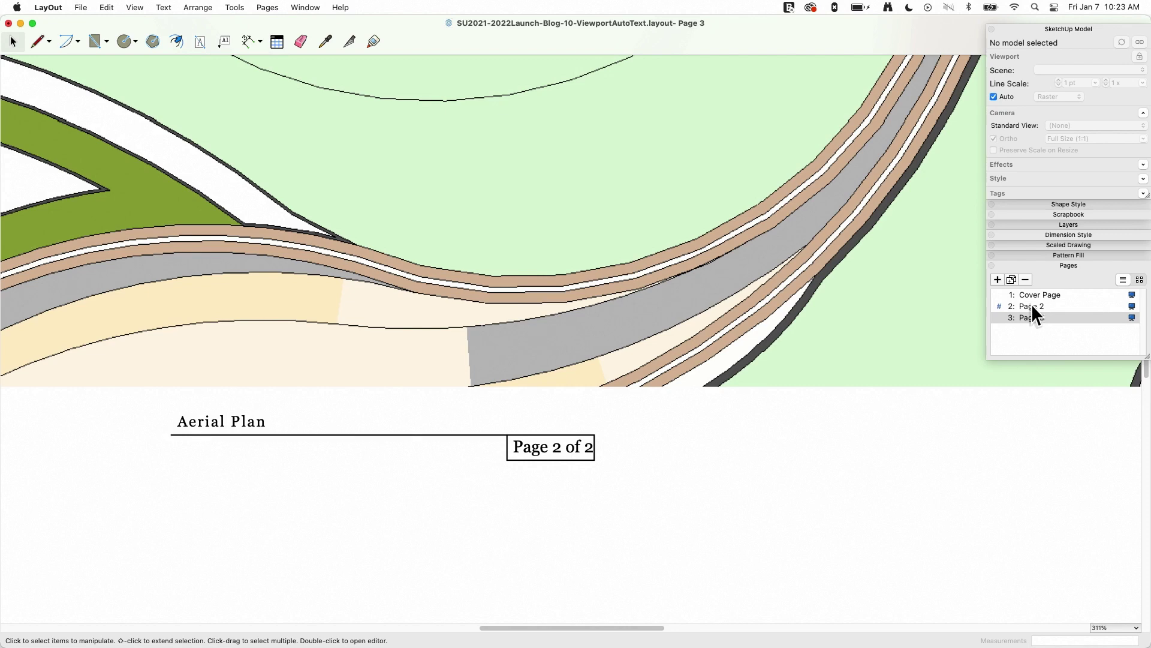
pyautogui.click(1032, 305)
pyautogui.click(1027, 318)
pyautogui.click(1031, 303)
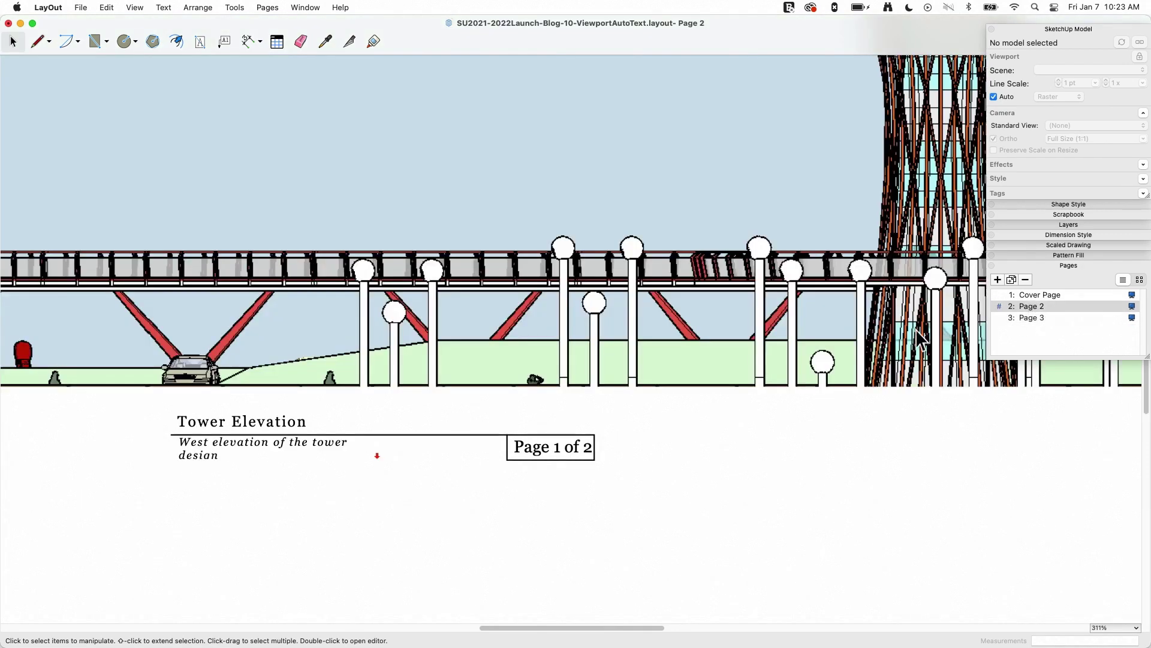
pyautogui.doubleClick(526, 451)
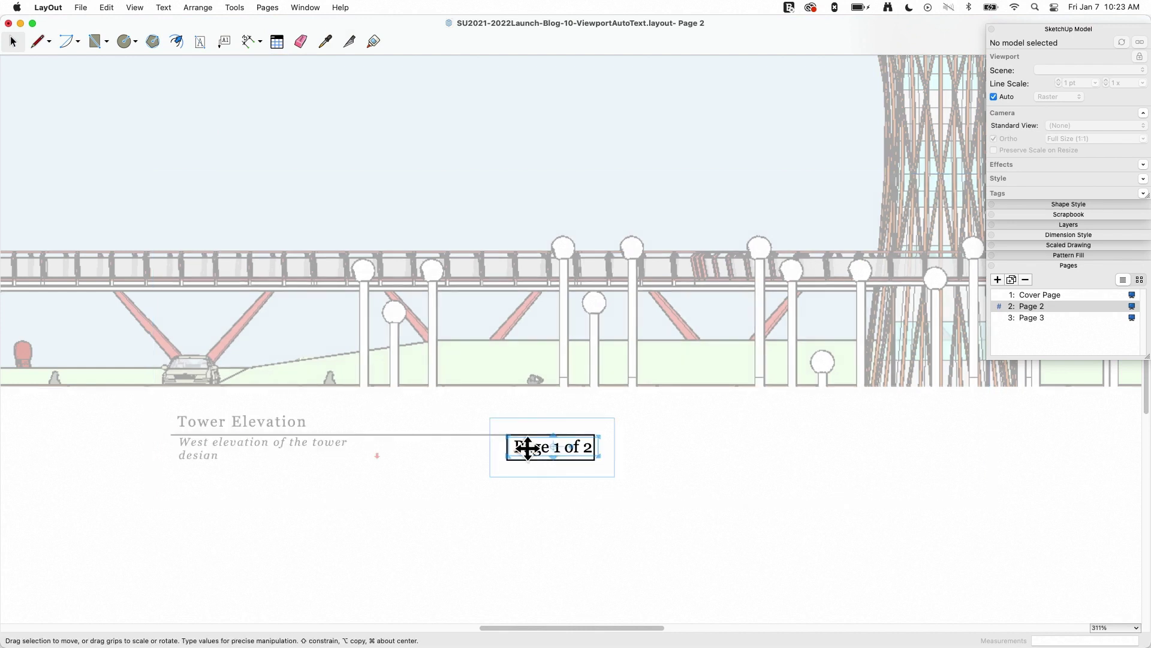
pyautogui.doubleClick(527, 451)
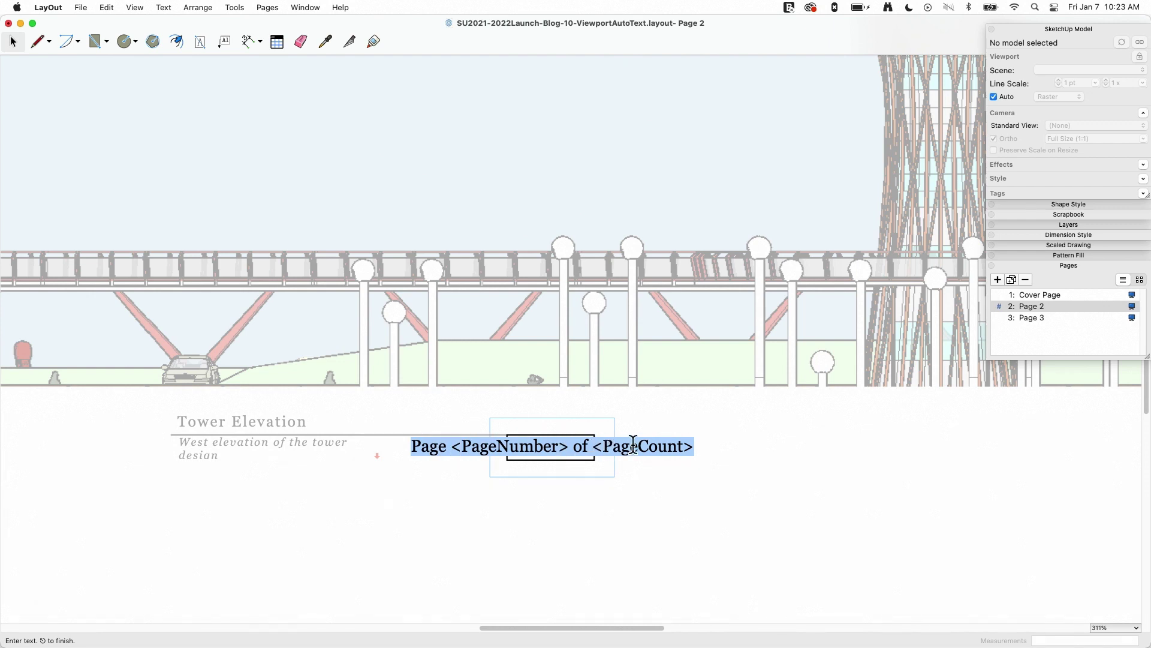
pyautogui.click(779, 458)
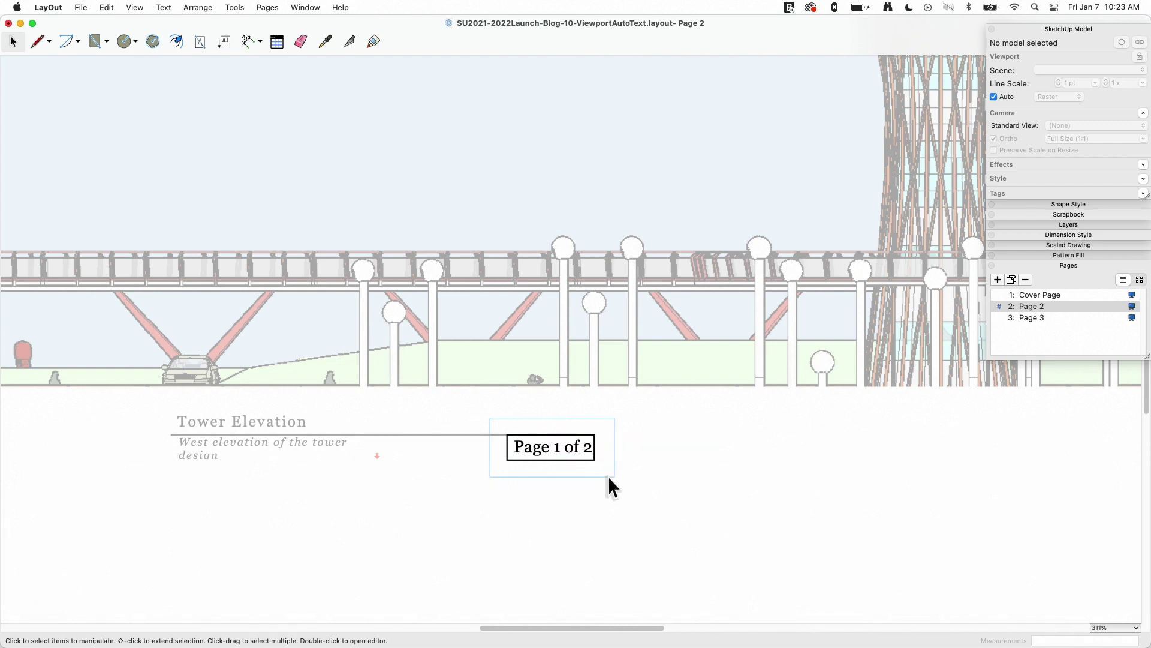
pyautogui.click(608, 476)
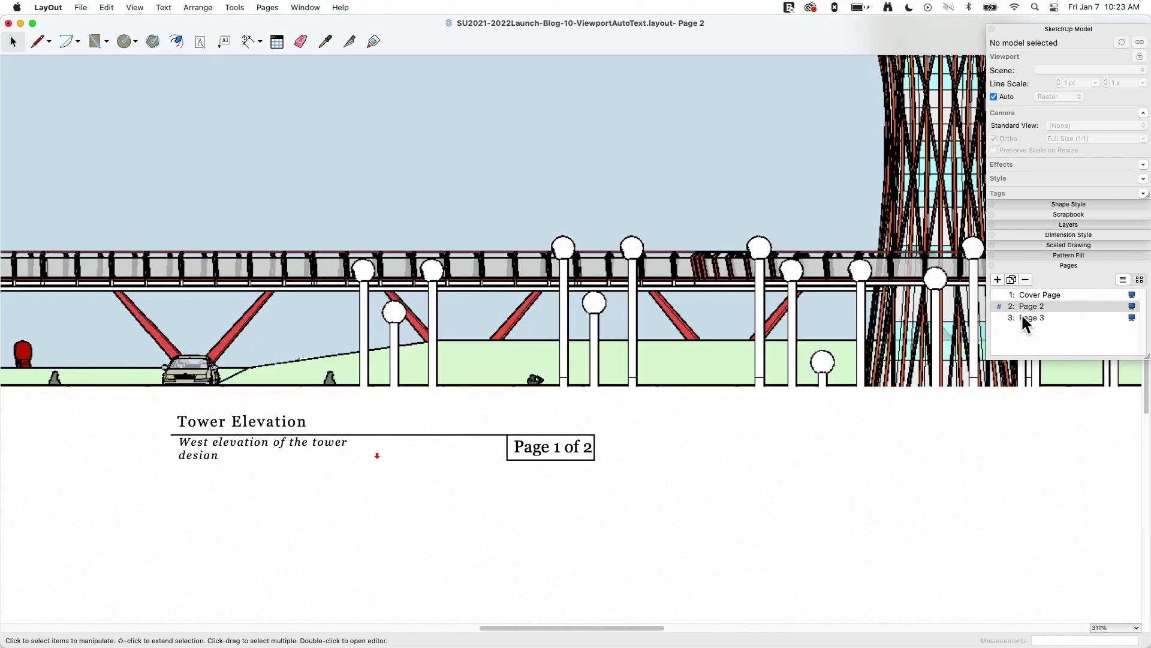
# - Duplicate Page 3, the Aerial Plan page, creating Page 6
pyautogui.click(1021, 318)
pyautogui.rightClick(1030, 316)
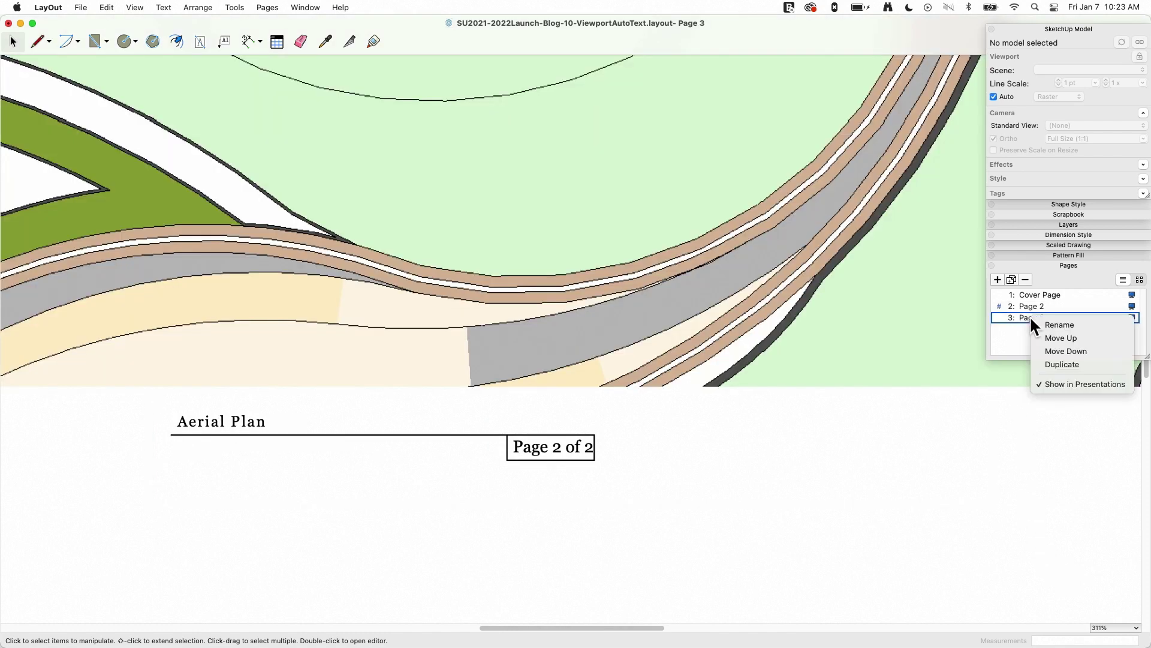
pyautogui.click(1055, 364)
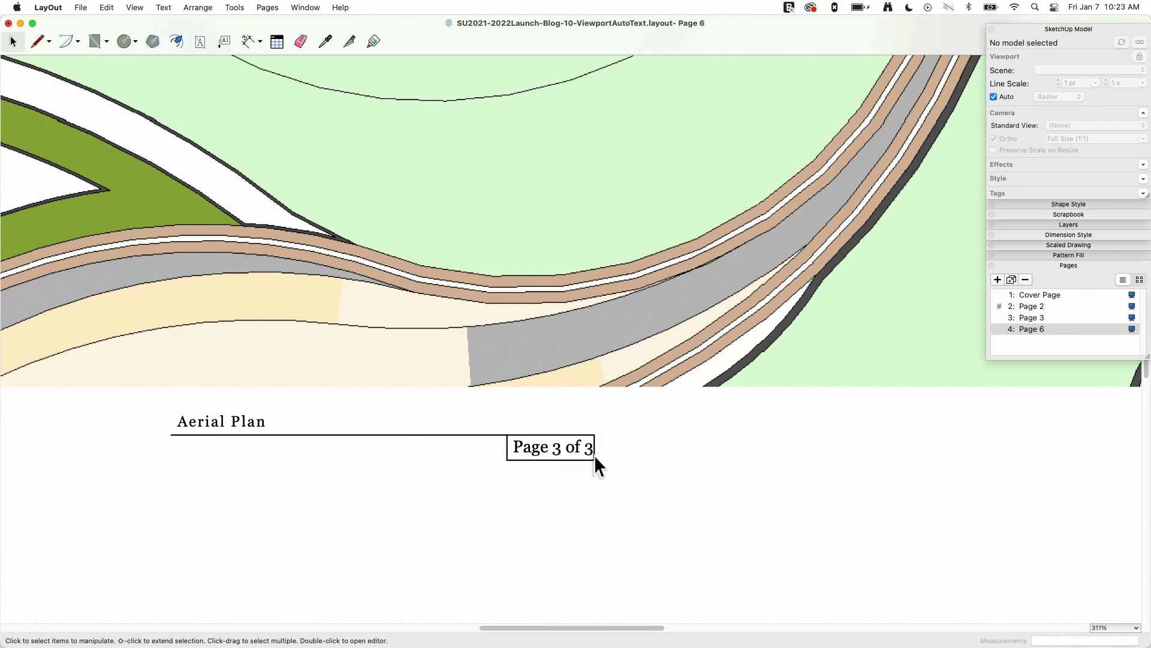
# - Check the pages' updated counts, 'Page 1 of 3' through 'Page 3 of 3', ending on Tower Elevation
pyautogui.click(1020, 318)
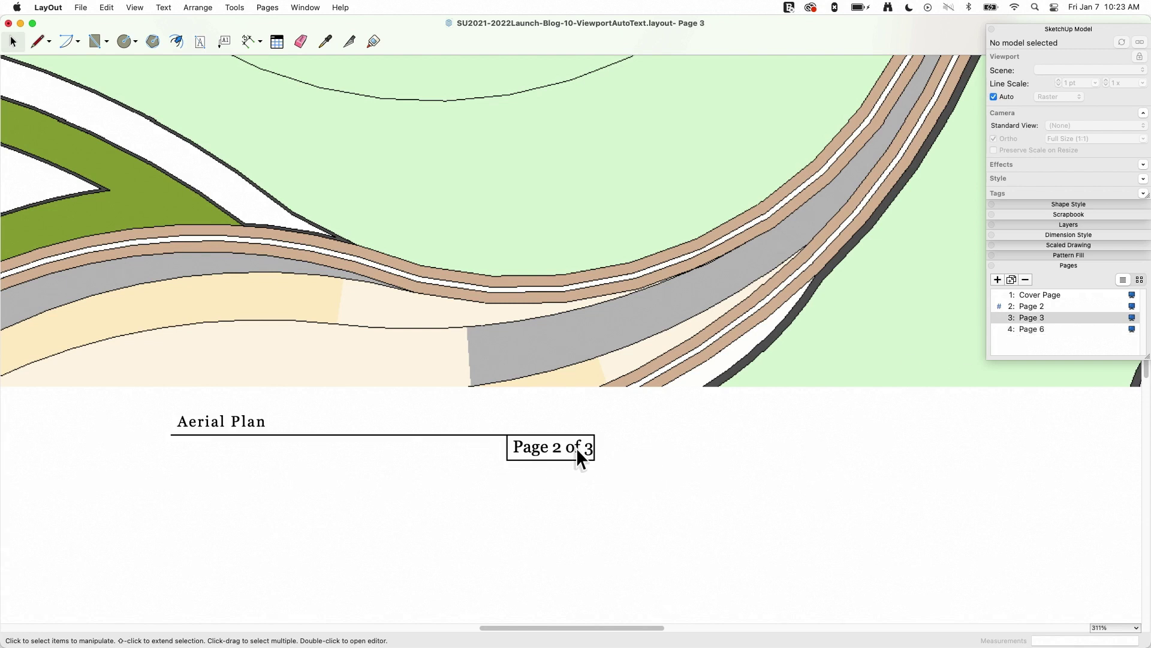
pyautogui.click(1028, 306)
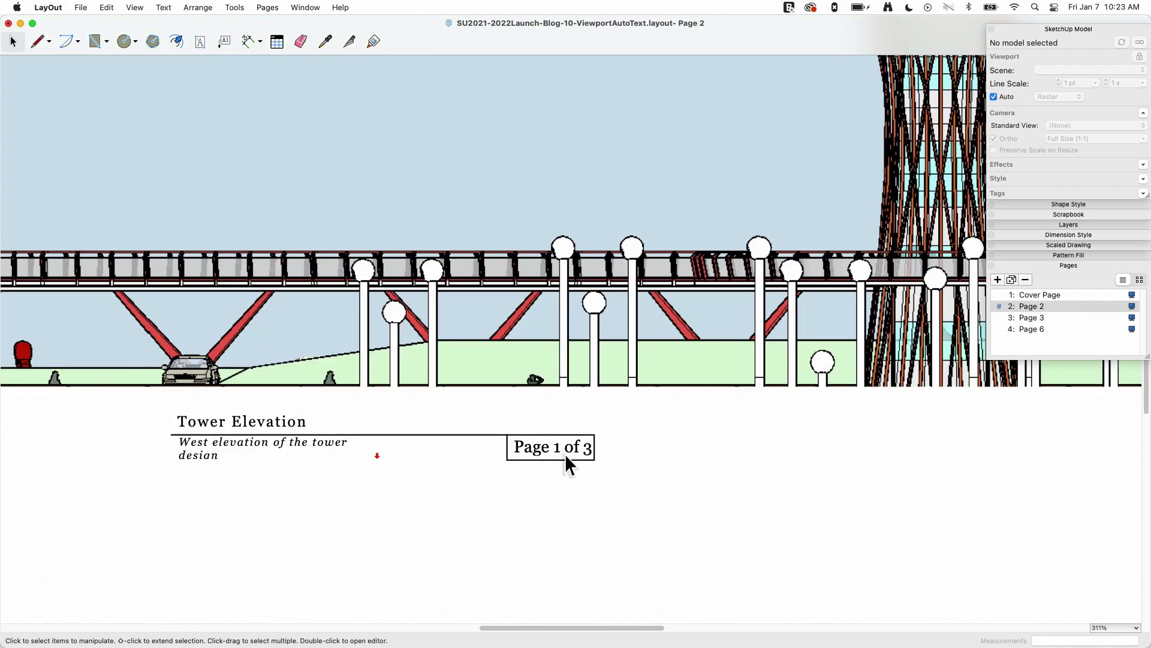
pyautogui.click(1016, 318)
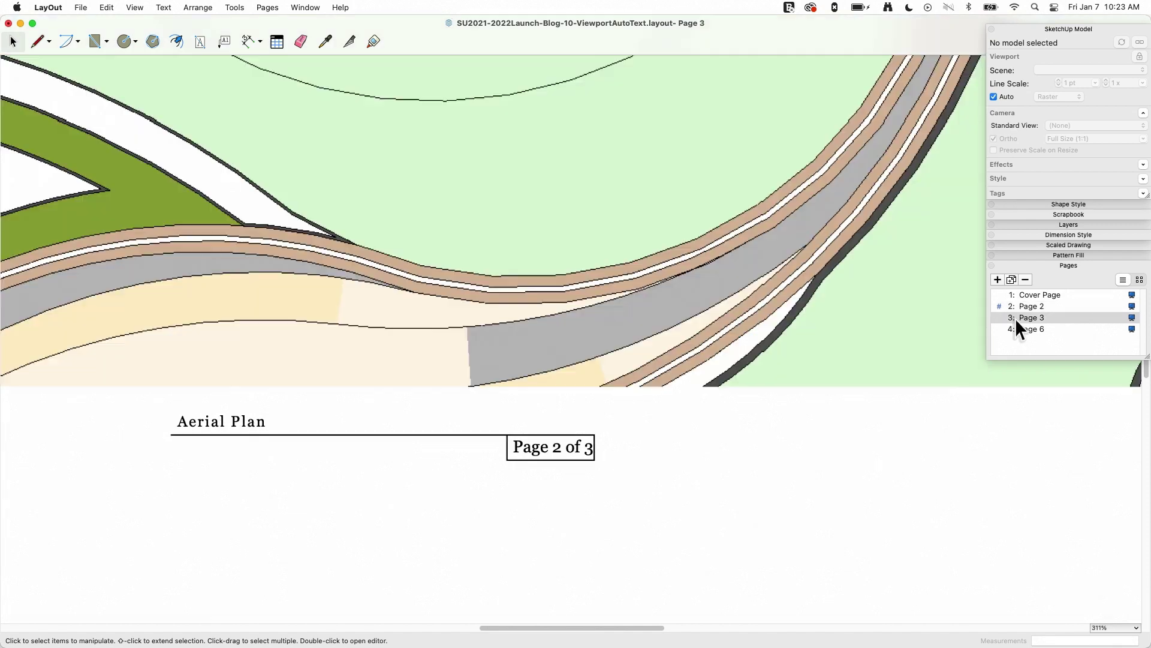
pyautogui.click(1027, 330)
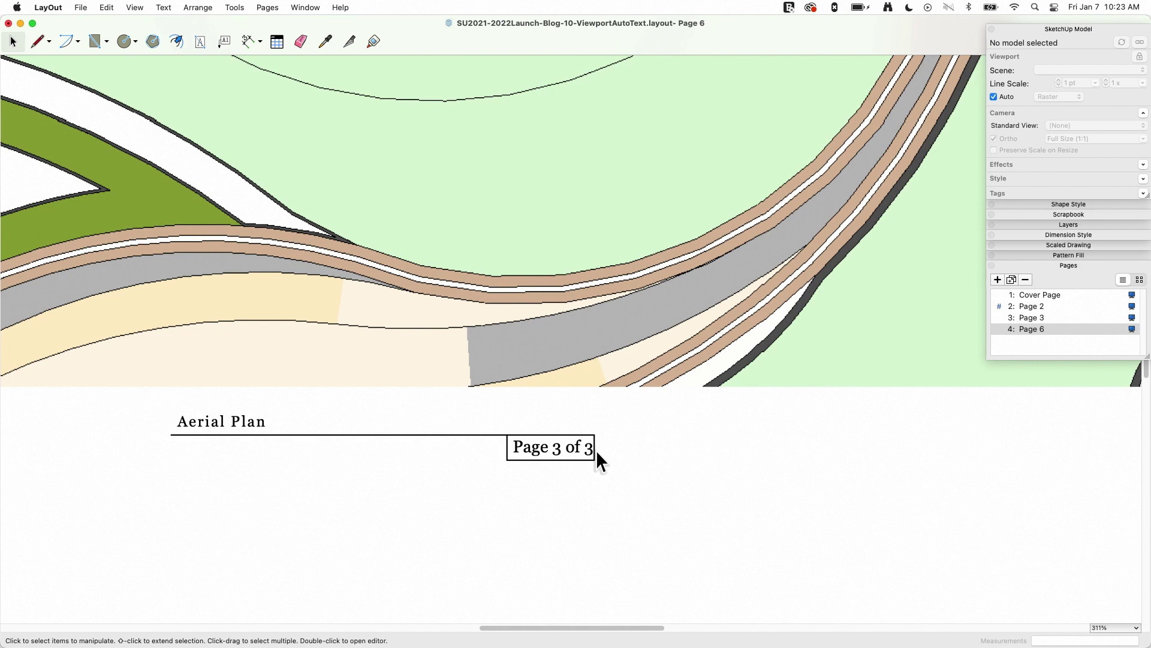
pyautogui.click(1026, 305)
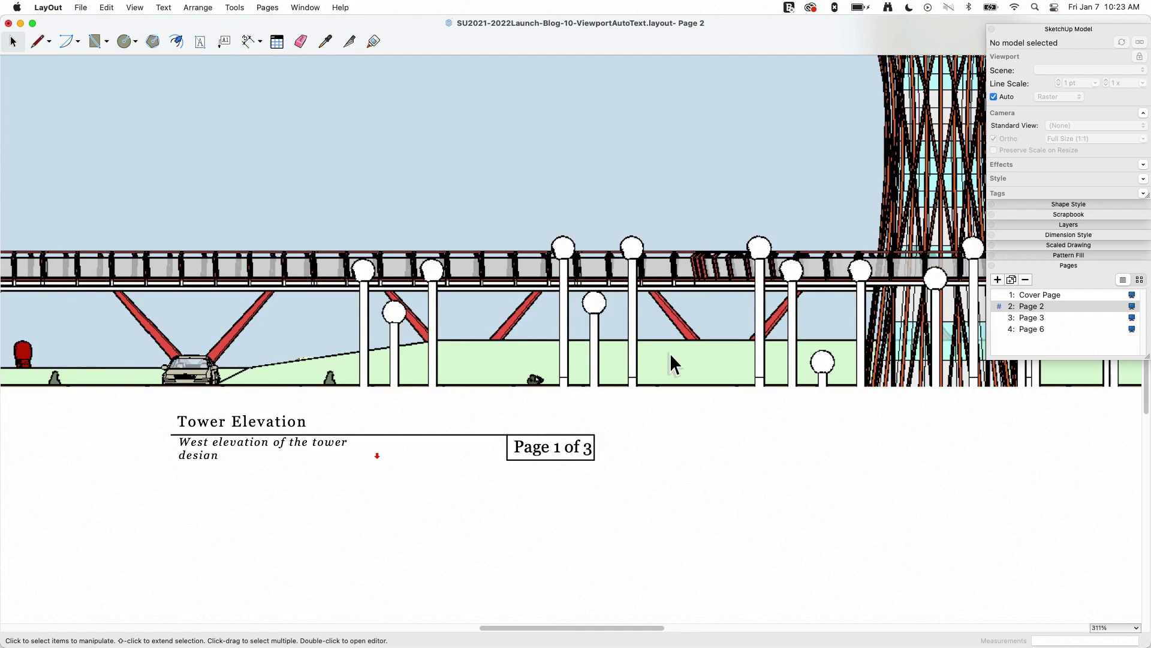
pyautogui.rightClick(597, 184)
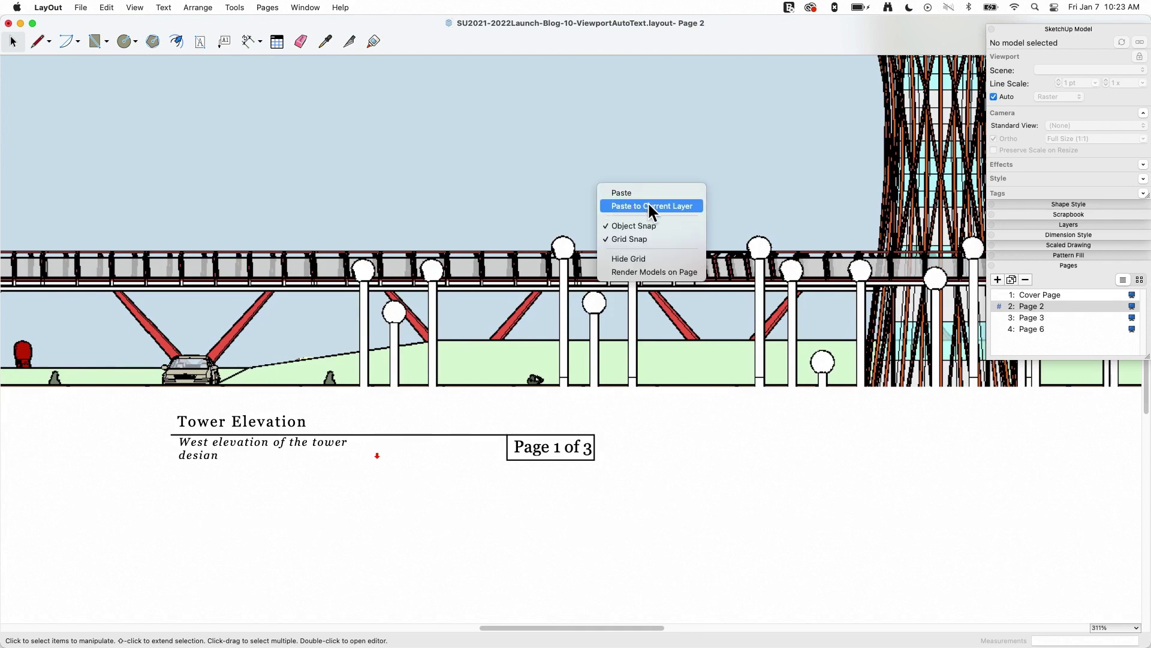
pyautogui.rightClick(791, 273)
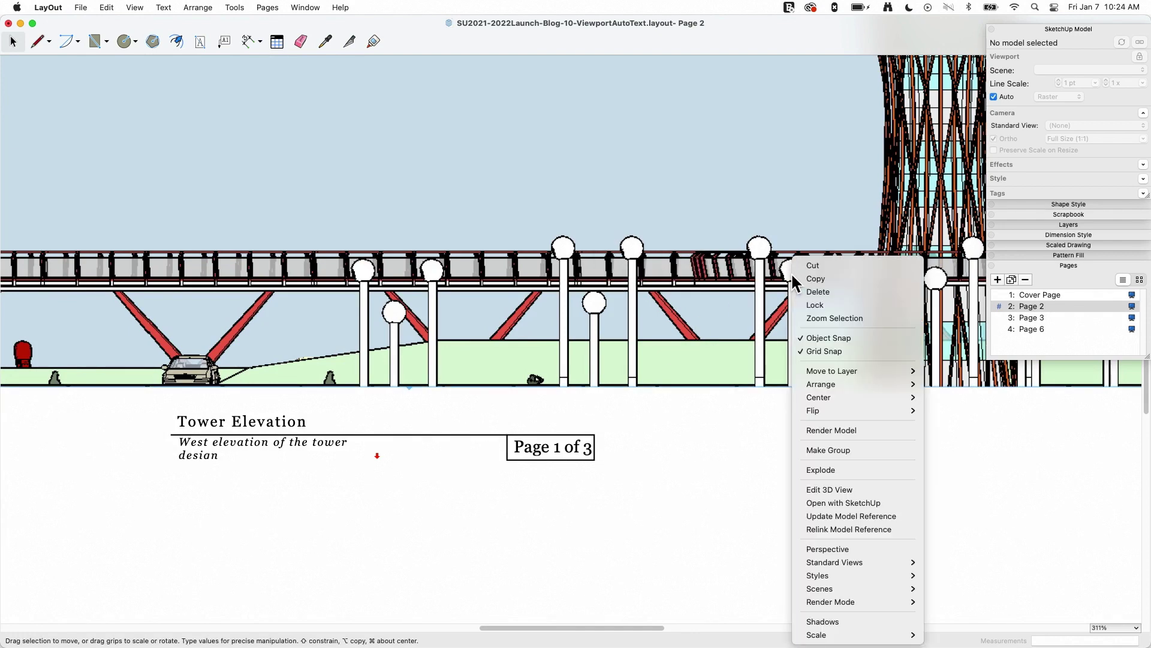
pyautogui.click(816, 318)
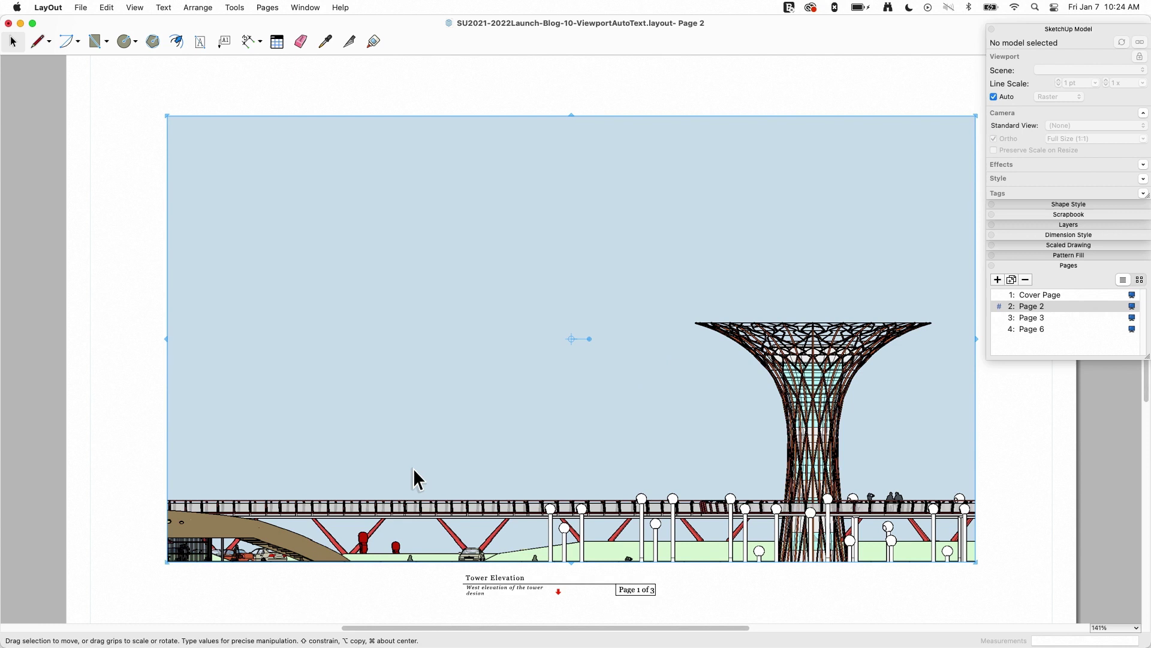
pyautogui.click(163, 8)
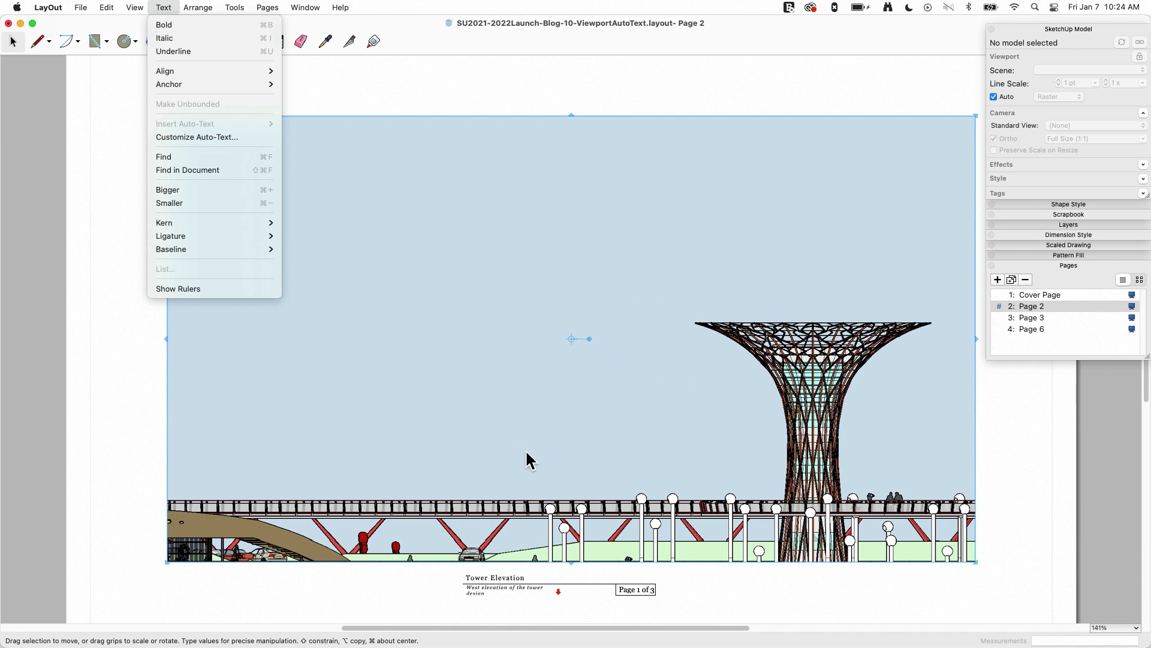
pyautogui.click(180, 136)
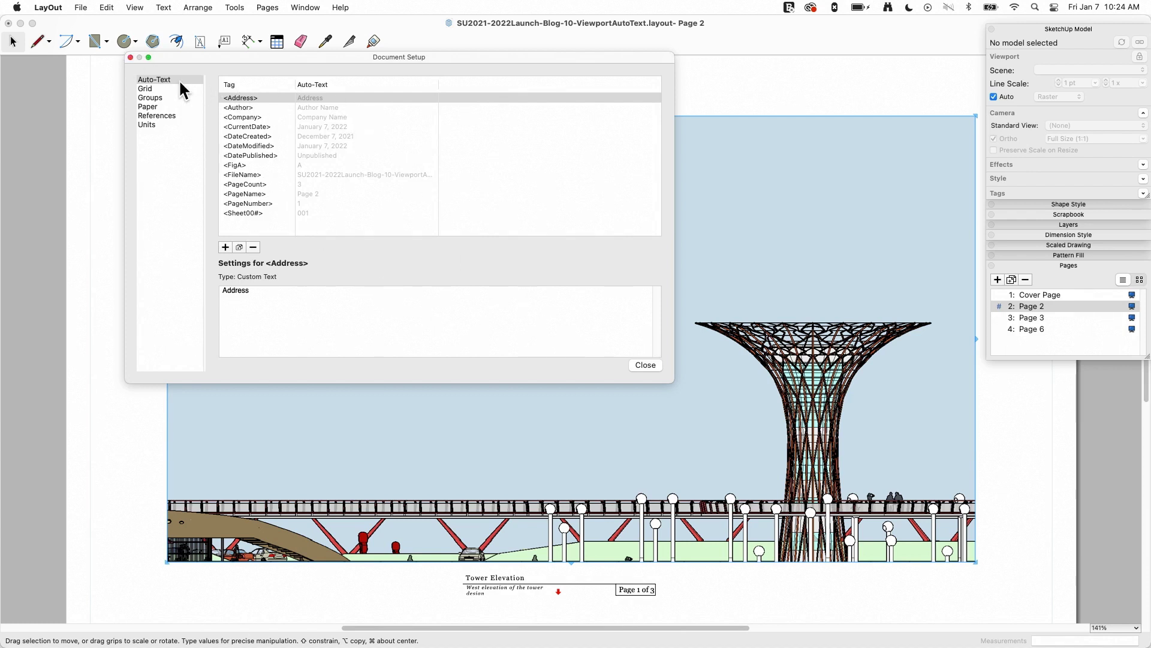
pyautogui.click(130, 57)
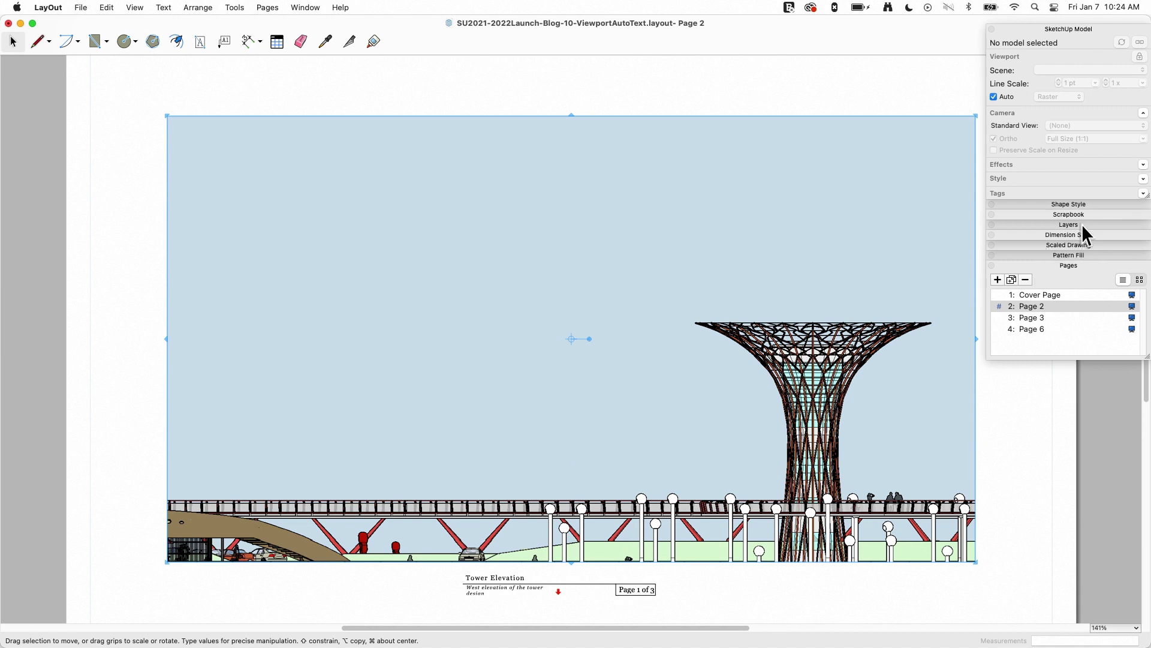
# - Switch the Scrapbook to Auto-Text Enabled and place auto-lettered hexagon callouts along the bridge deck
pyautogui.click(1068, 214)
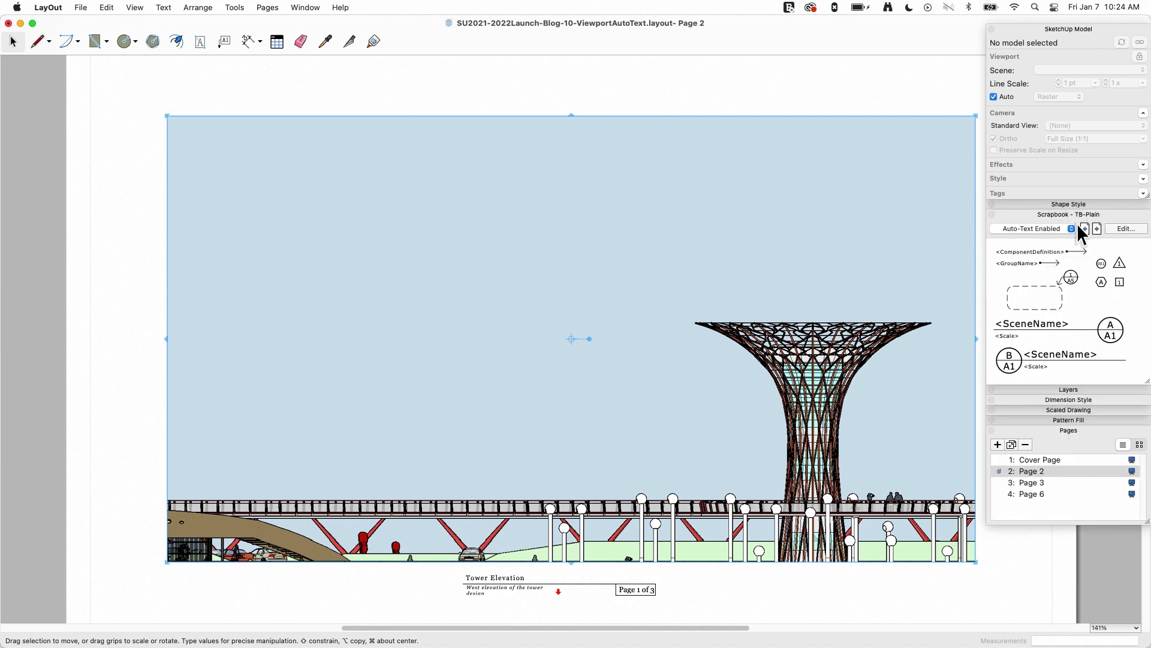
pyautogui.click(1072, 229)
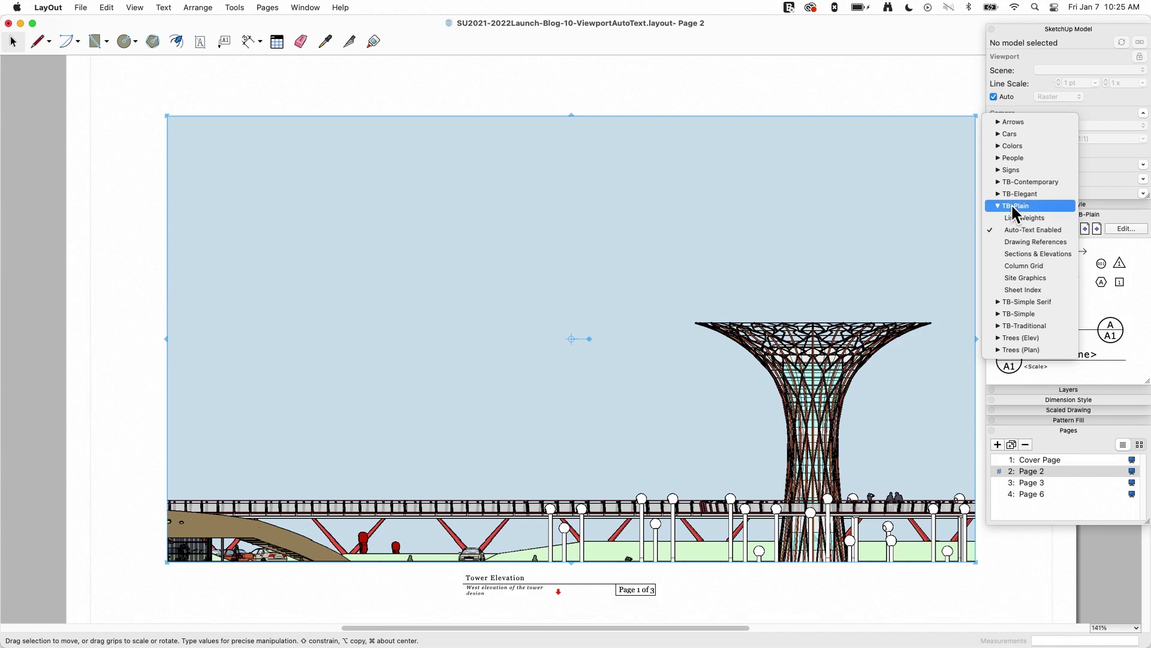
pyautogui.click(1030, 230)
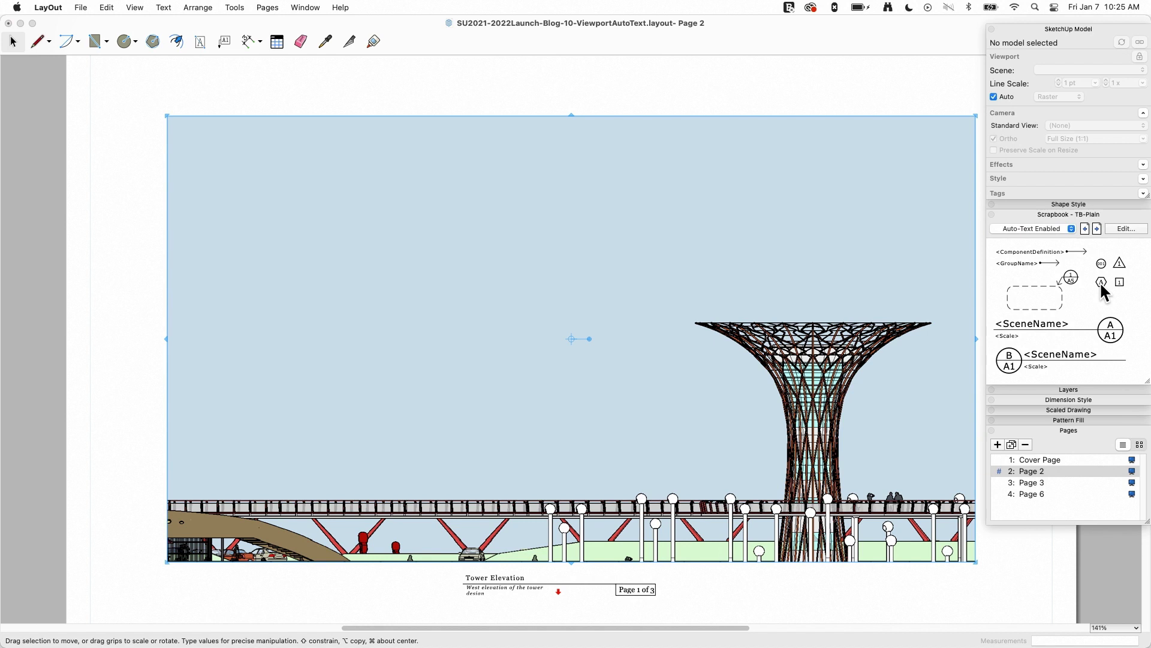
pyautogui.moveTo(1101, 282); pyautogui.dragTo(297, 517)
pyautogui.keyDown('alt'); pyautogui.moveTo(519, 487); pyautogui.dragTo(13, 40); pyautogui.keyUp('alt')
pyautogui.click(13, 41)
# - Inspect callout A's text to see its auto-text tag, then exit editing
pyautogui.doubleClick(259, 490)
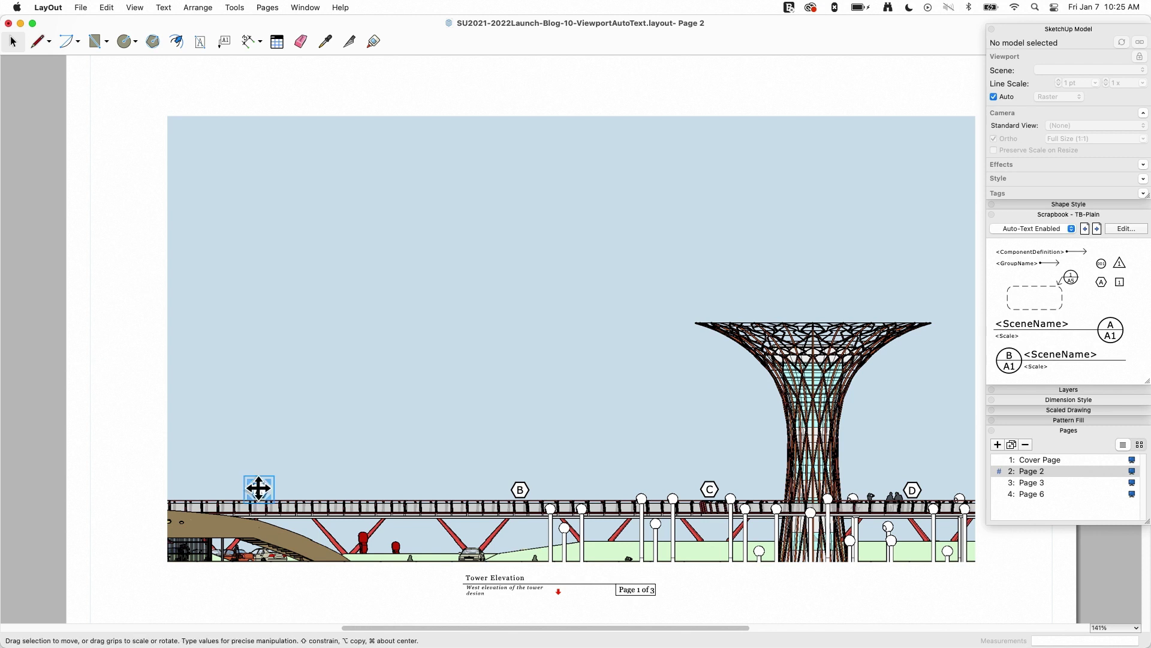
pyautogui.click(258, 490)
pyautogui.doubleClick(258, 490)
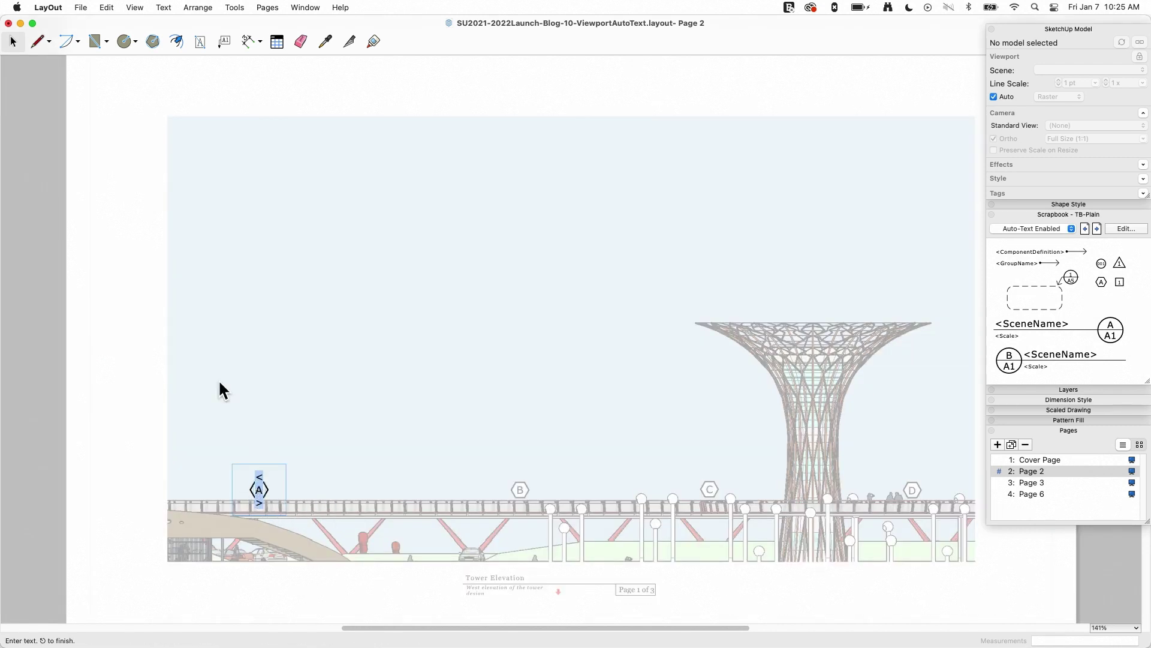
pyautogui.click(60, 232)
pyautogui.click(60, 232)
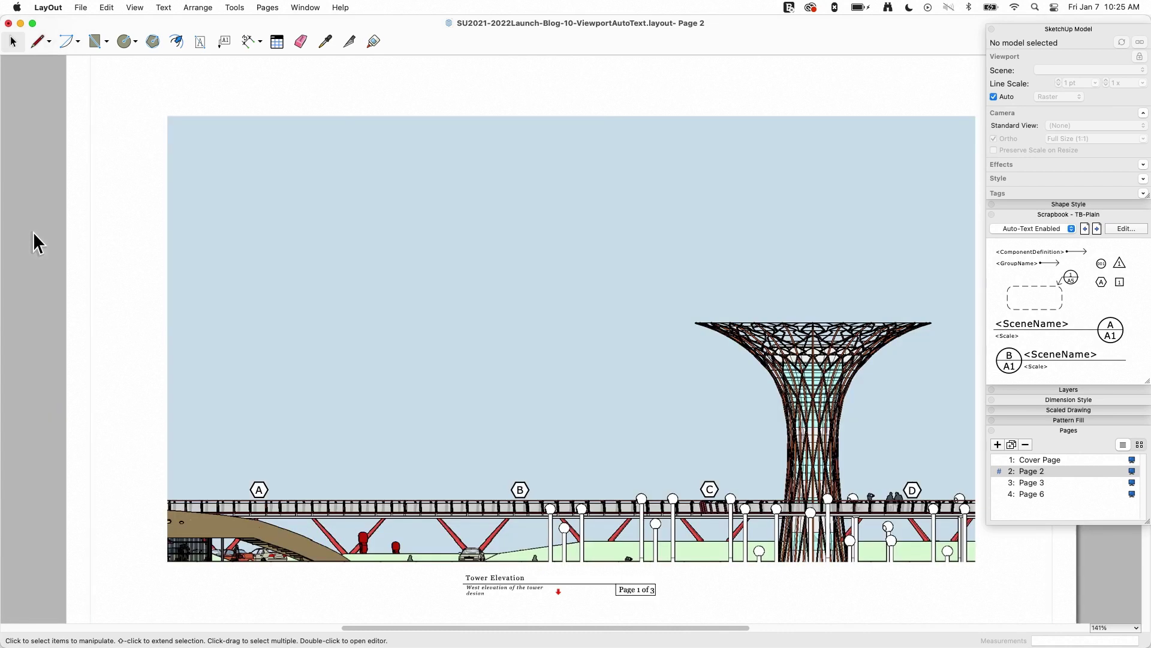
pyautogui.click(163, 7)
pyautogui.click(188, 138)
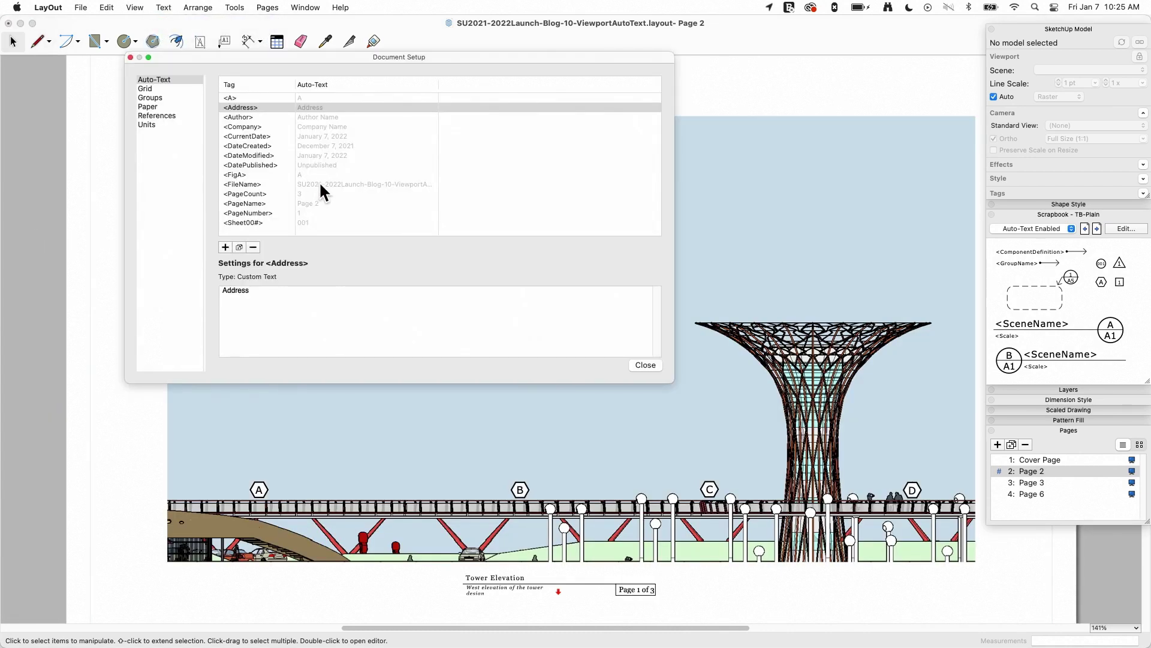
pyautogui.click(306, 97)
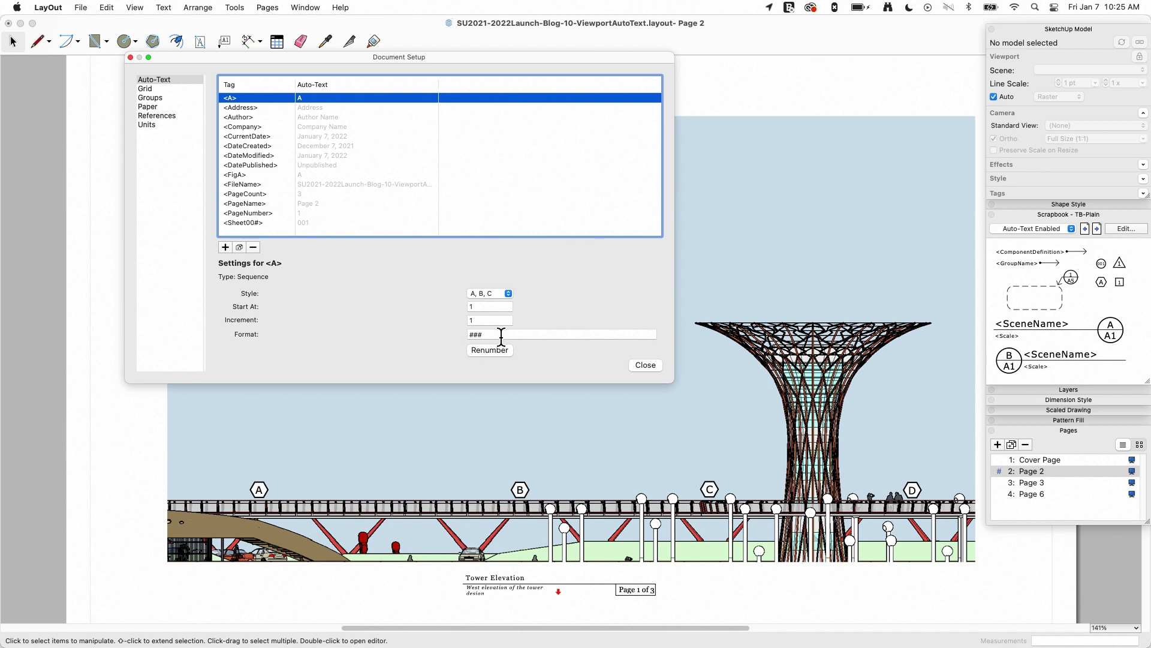
pyautogui.click(480, 306)
pyautogui.write('3')
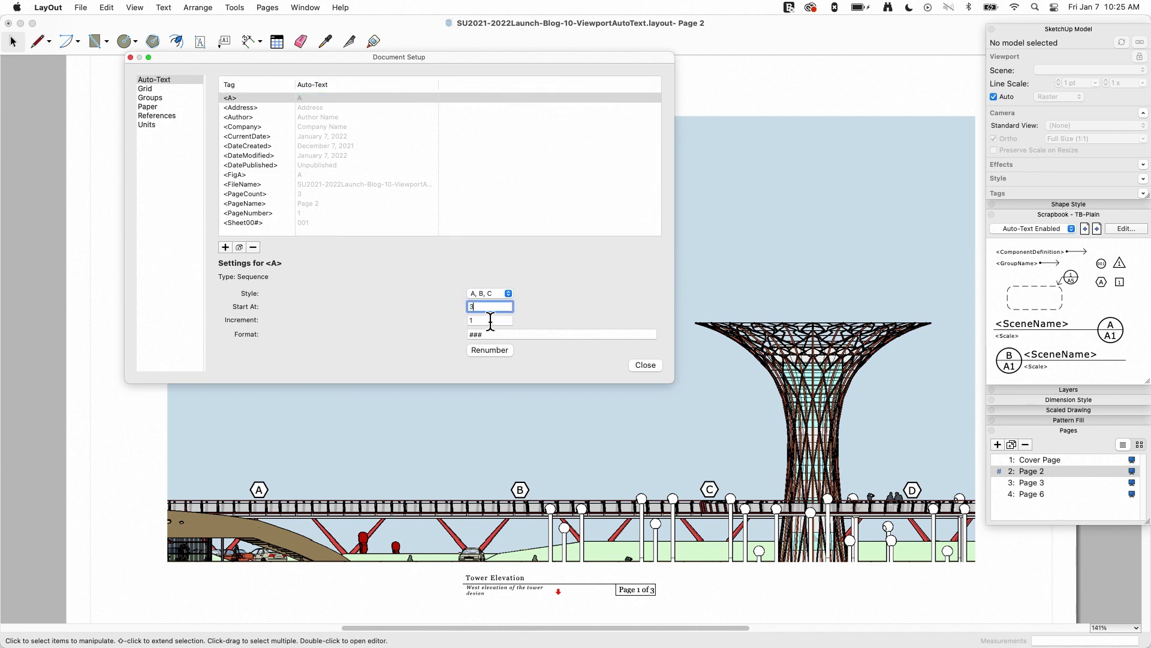
pyautogui.press('Tab')
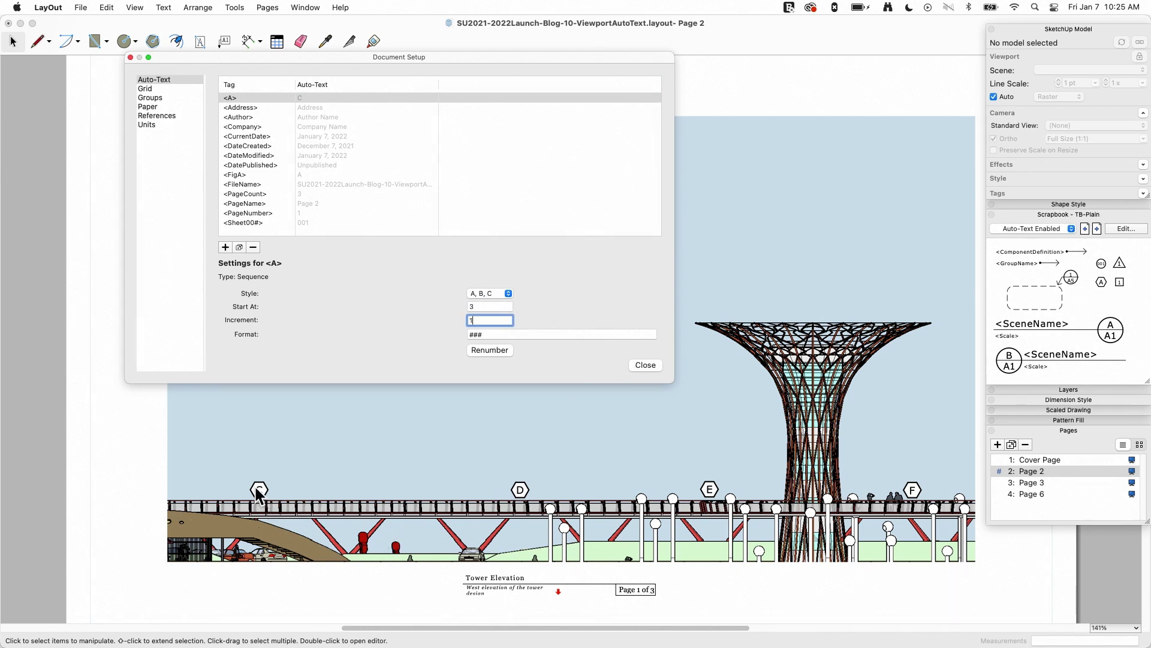
pyautogui.doubleClick(468, 305)
pyautogui.write('1')
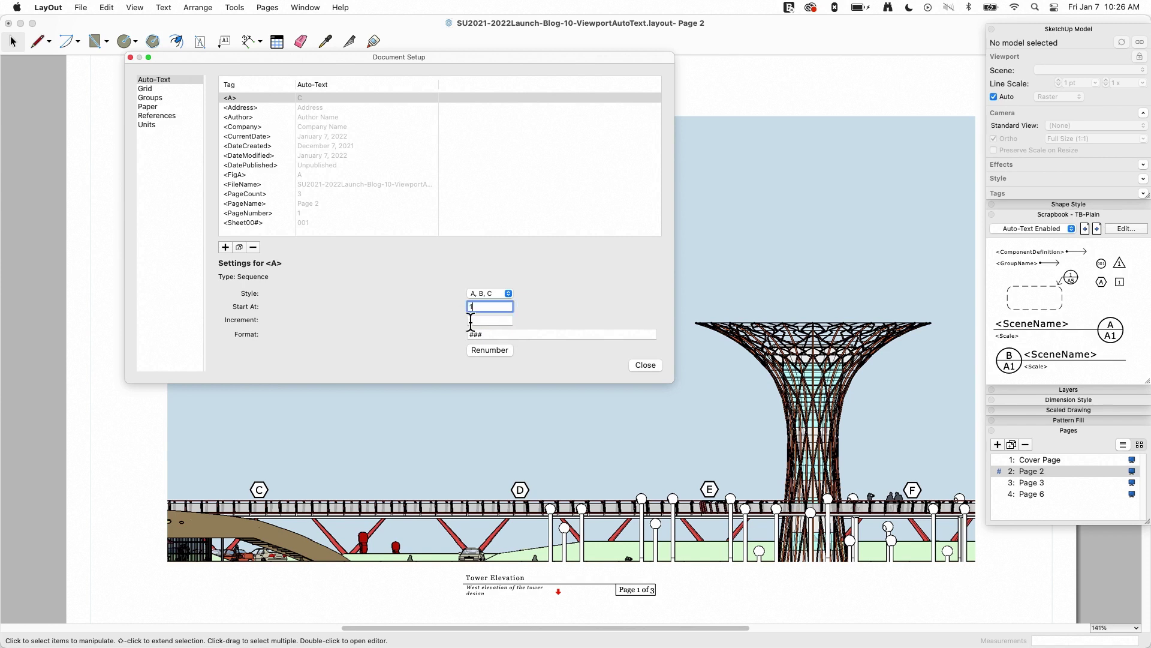
pyautogui.click(471, 320)
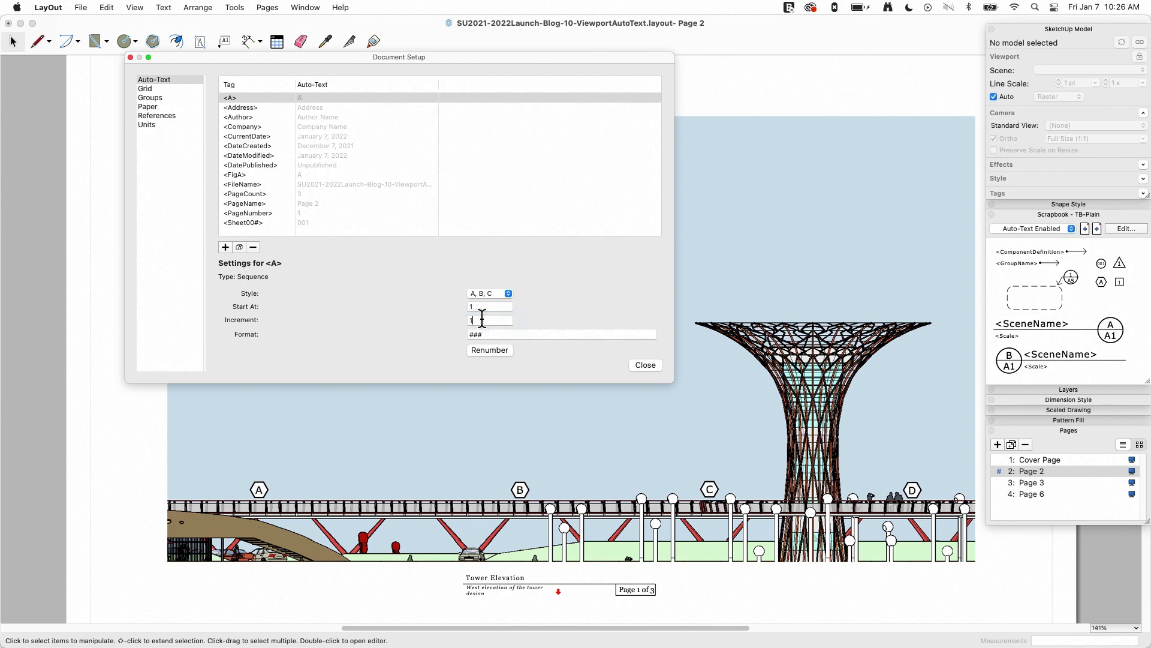
pyautogui.click(651, 365)
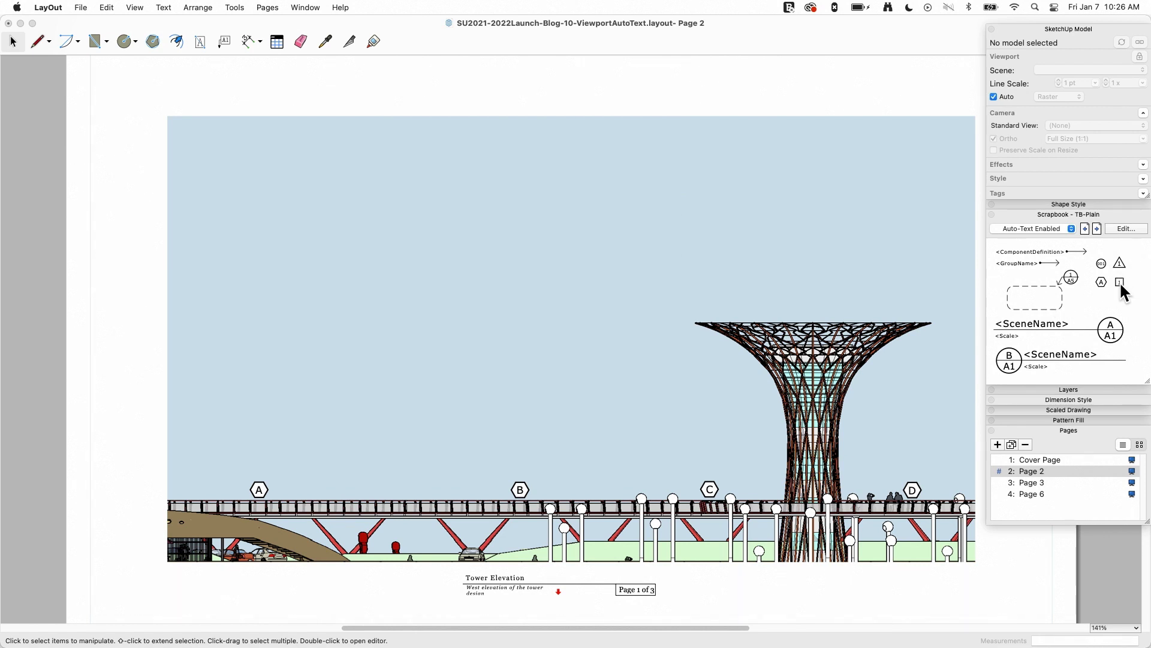
# - Place the first auto-numbered square label below the bridge deck
pyautogui.moveTo(1122, 291); pyautogui.dragTo(591, 526)
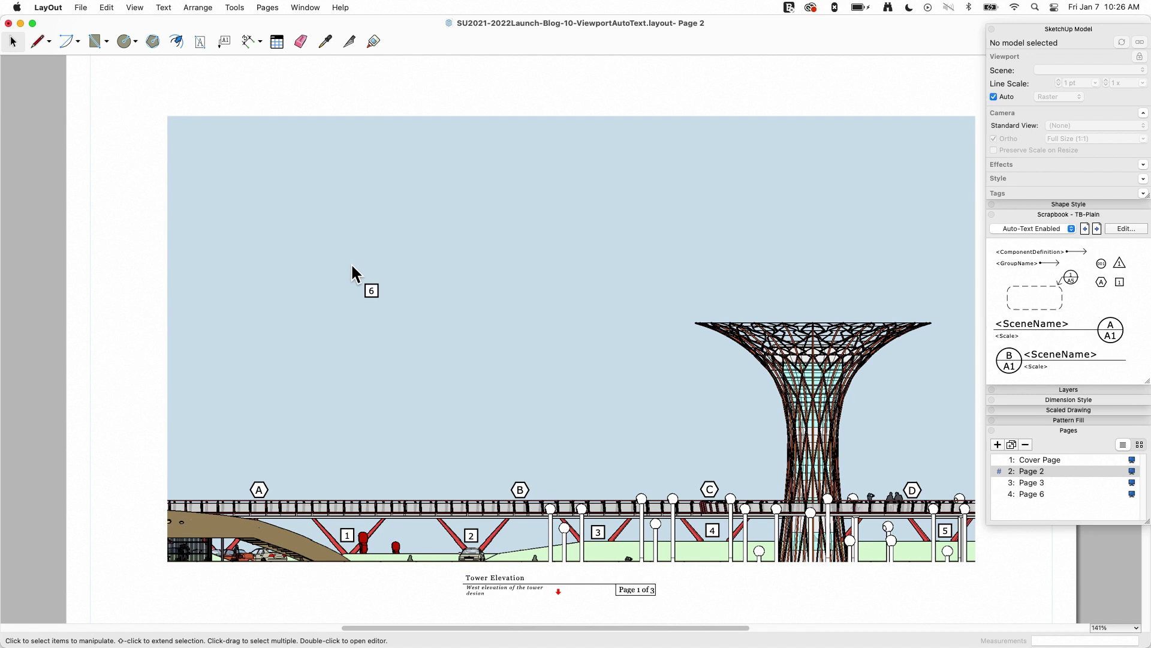
pyautogui.click(171, 7)
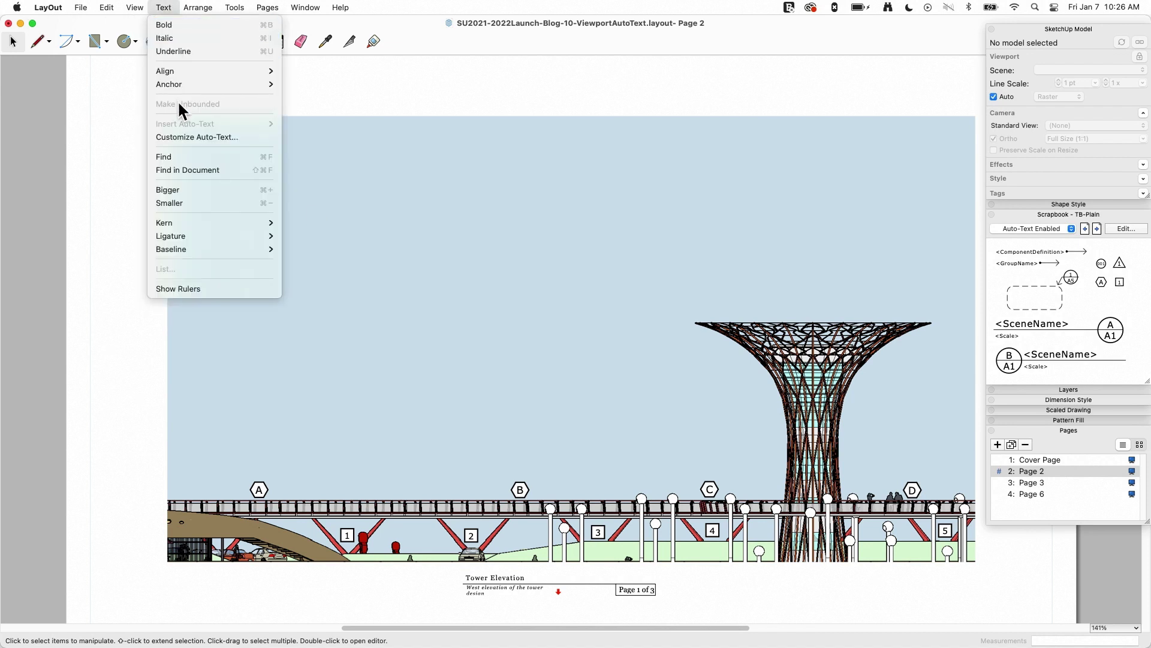
# - In Customize Auto-Text, select the <Square> sequence and begin editing its start value
pyautogui.click(183, 136)
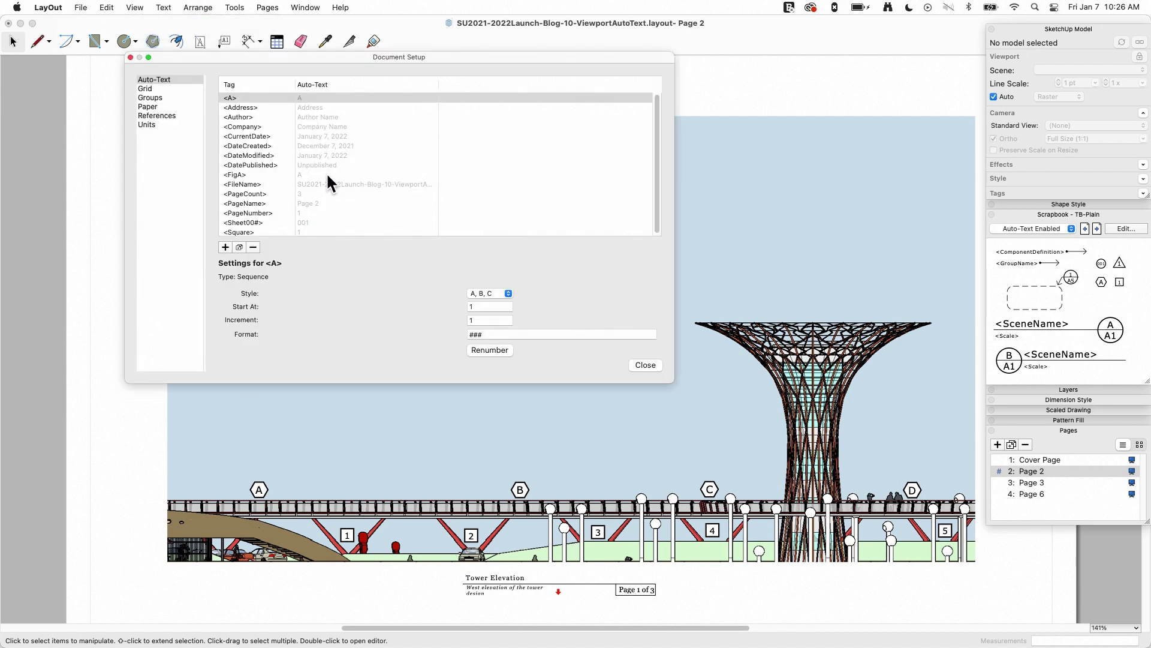
pyautogui.scroll(-1, 264, 182)
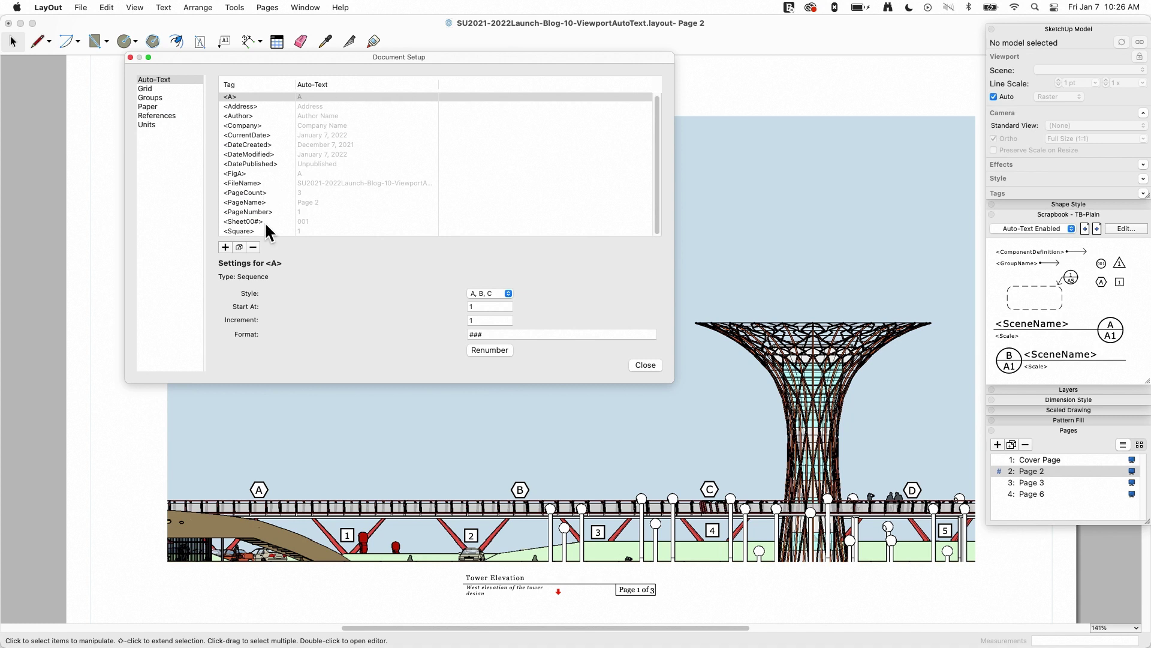
pyautogui.click(249, 230)
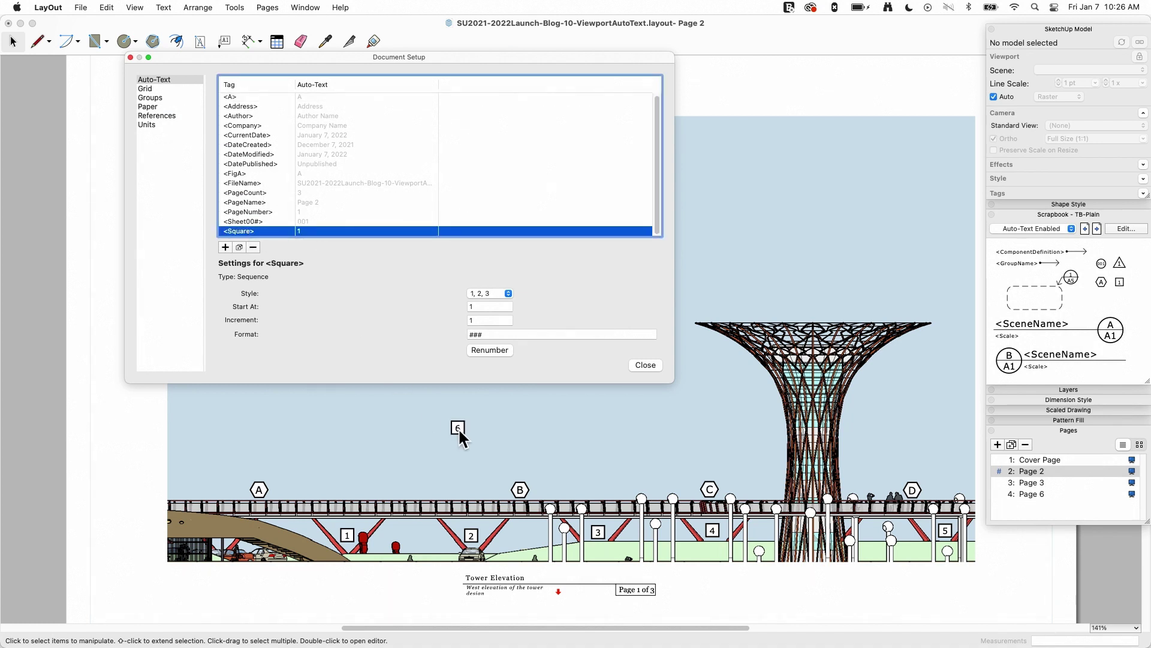
pyautogui.click(477, 307)
pyautogui.write('2')
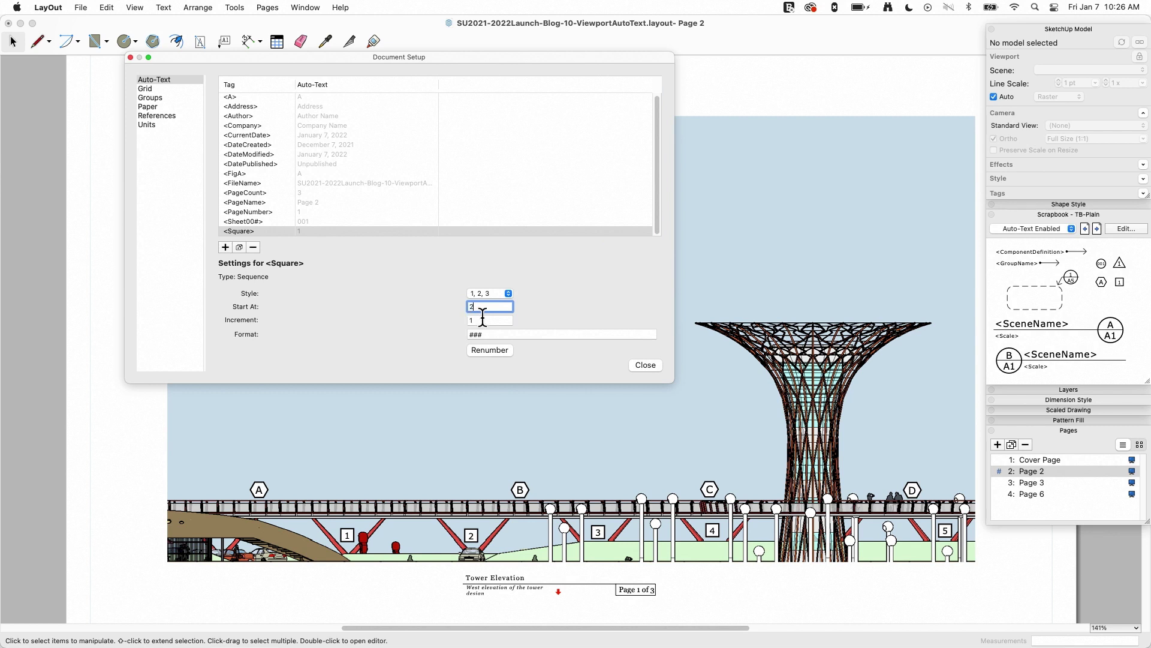
pyautogui.press('Tab')
# - Set the <Square> sequence to Start At 10 with Increment 10, then close the dialog
pyautogui.doubleClick(481, 307)
pyautogui.write('1')
pyautogui.press('Tab')
pyautogui.write('0')
pyautogui.click(491, 308)
pyautogui.write('0')
pyautogui.press('Tab')
pyautogui.click(1074, 324)
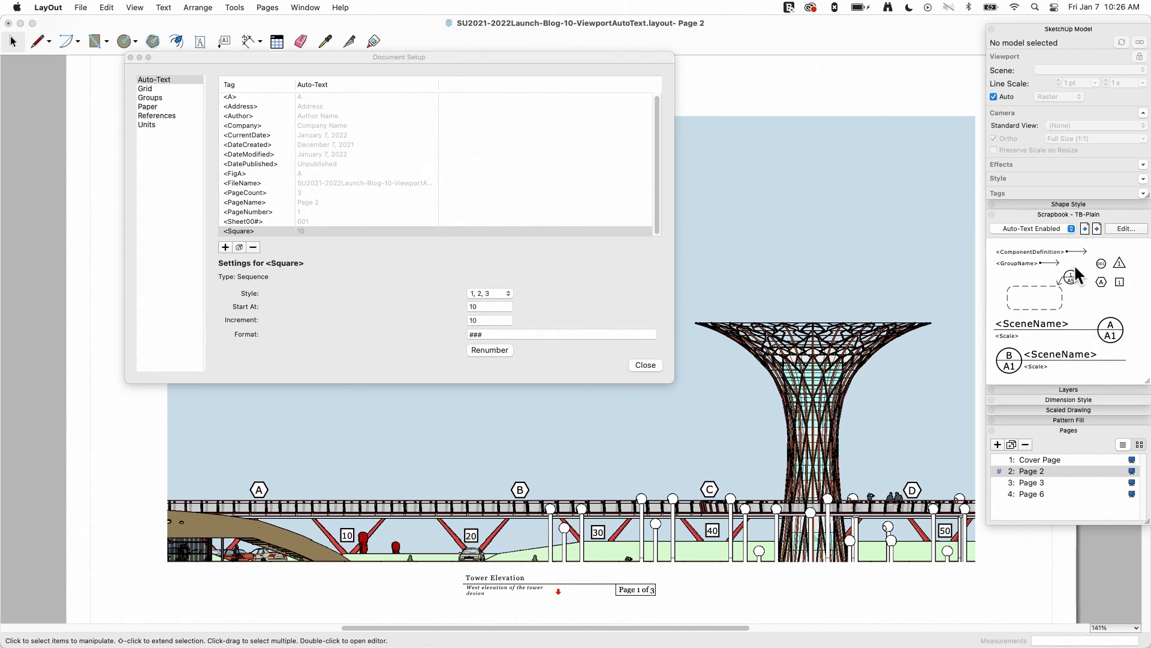
pyautogui.click(350, 251)
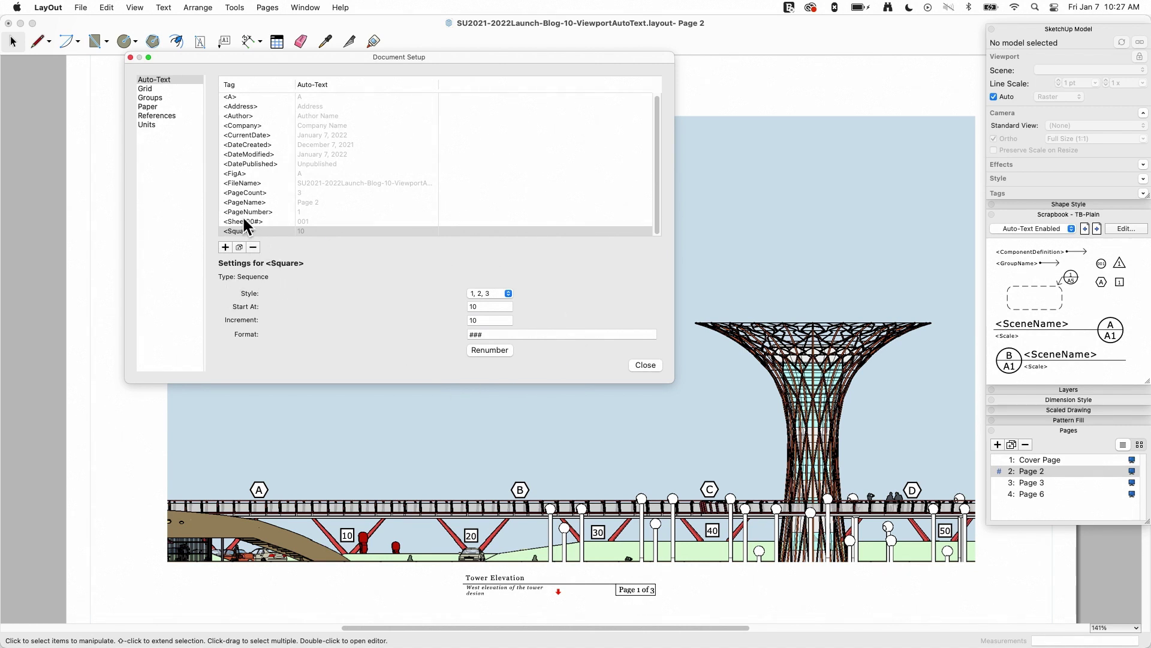
pyautogui.click(645, 364)
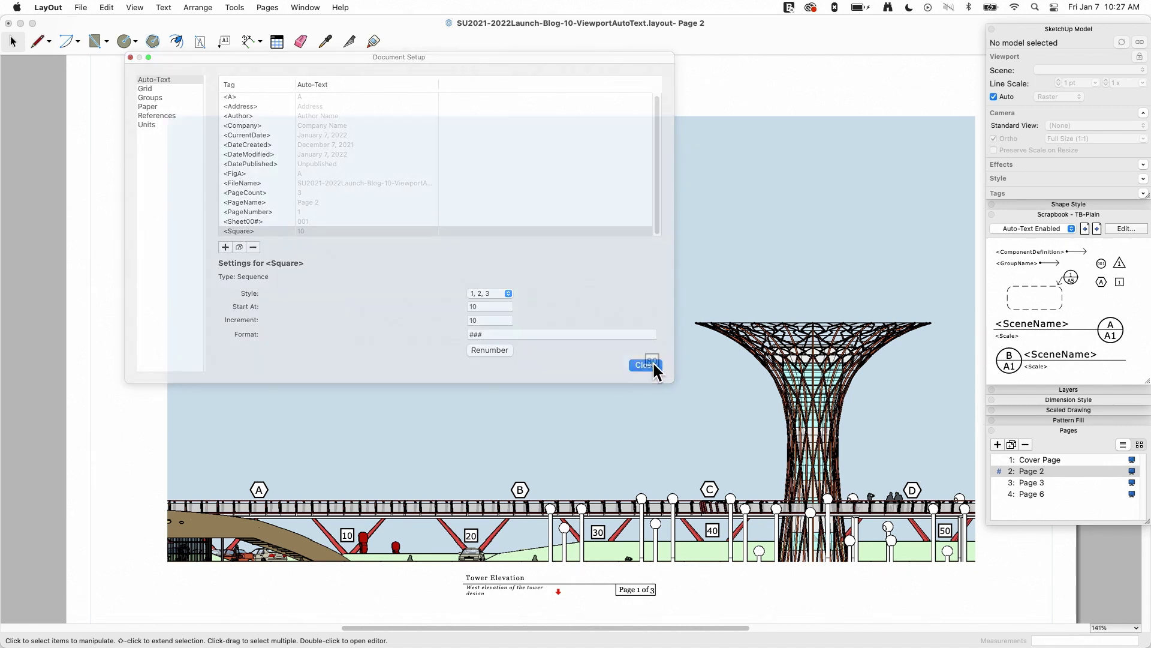